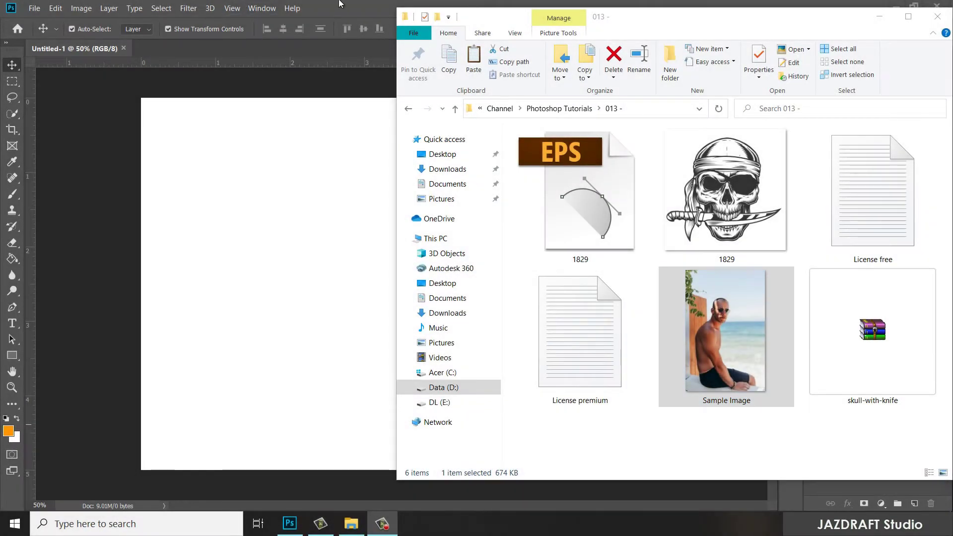
Open Sample Image.jpg from File Explorer as a document and fit it to the window.
drag(723, 311, 233, 42)
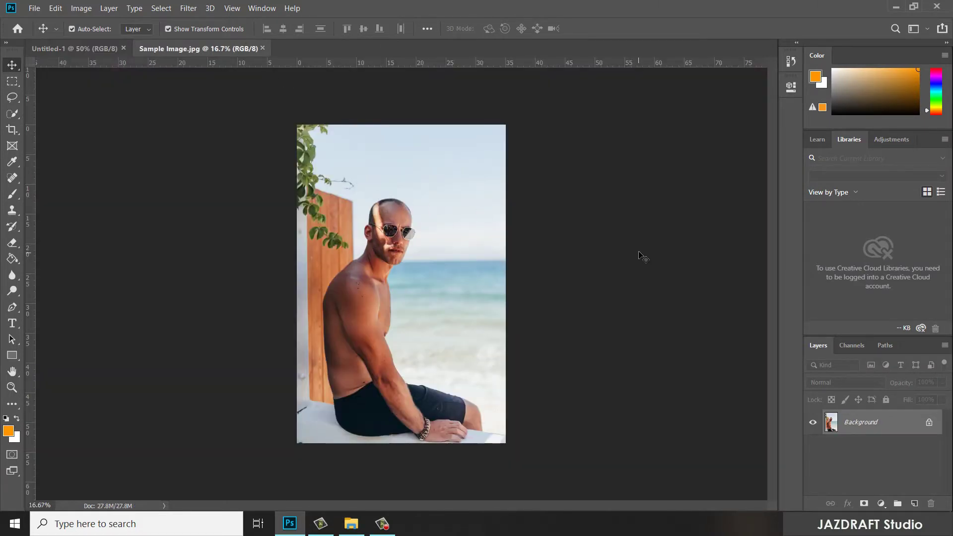
key(ctrl+0)
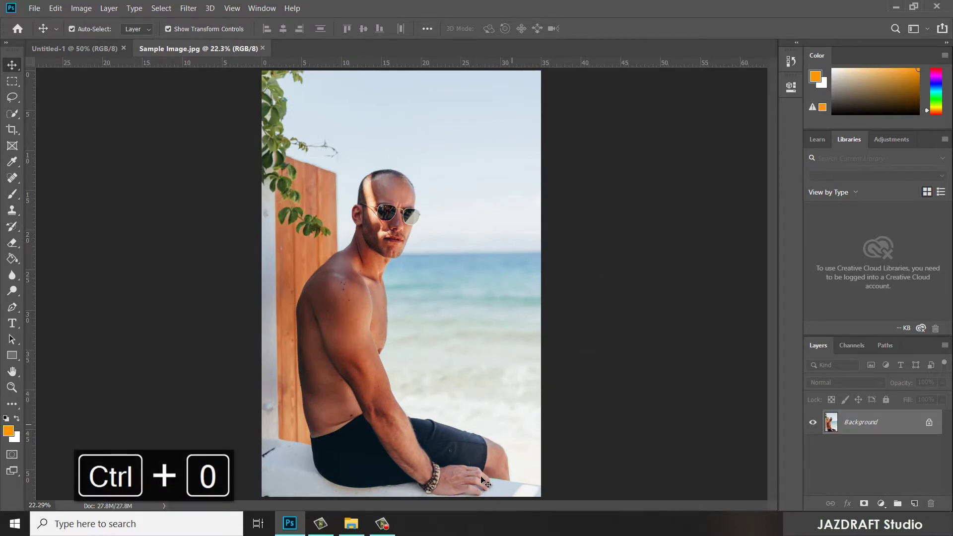
Extract the skull-with-knife archive into folder 013.
click(357, 529)
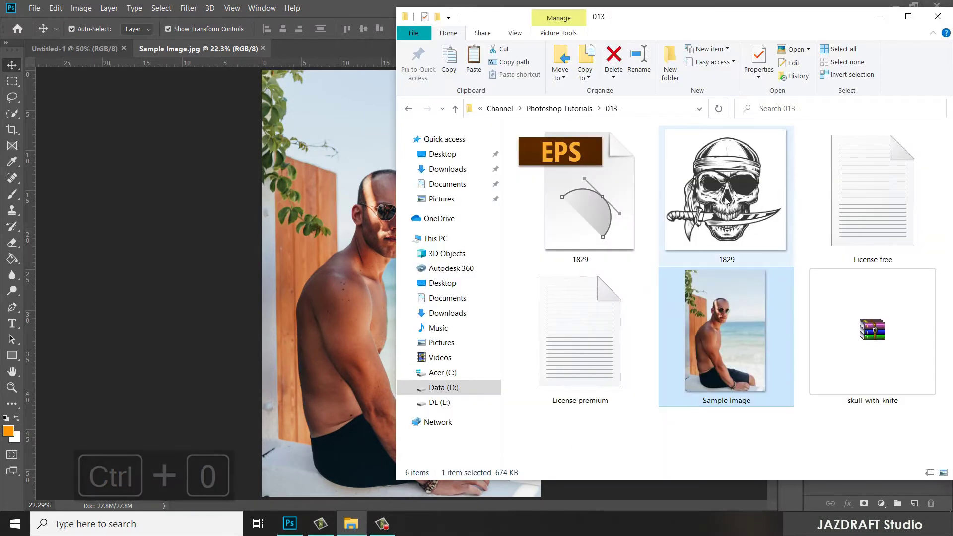
click(726, 213)
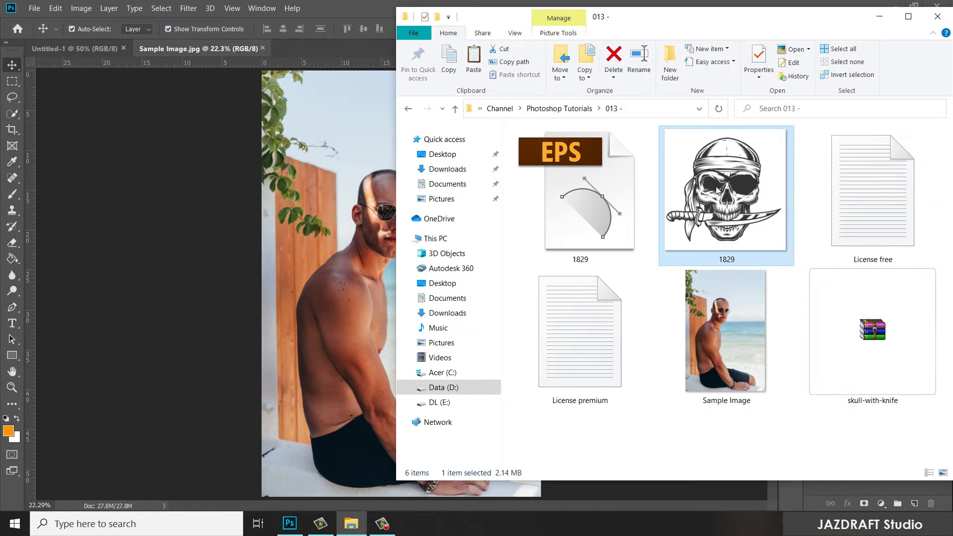
right_click(869, 324)
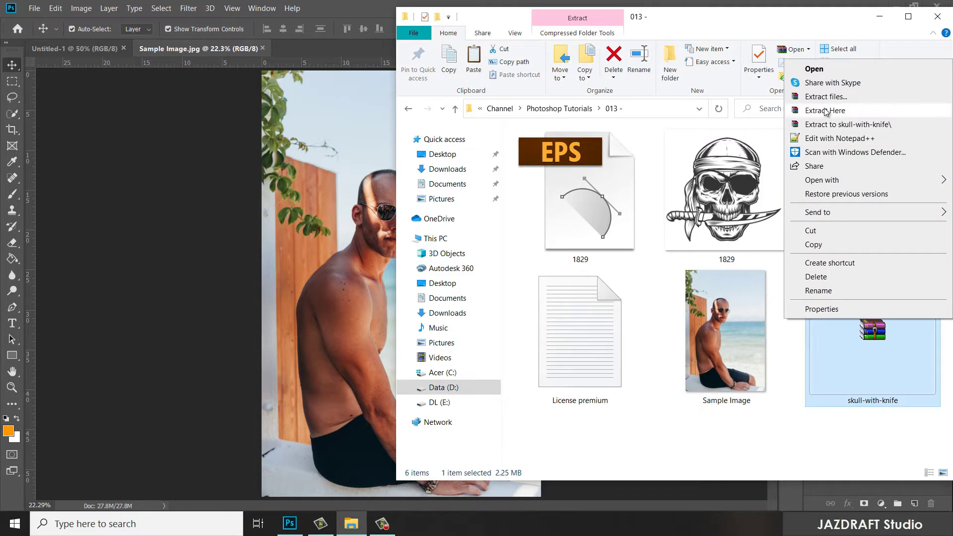
click(800, 110)
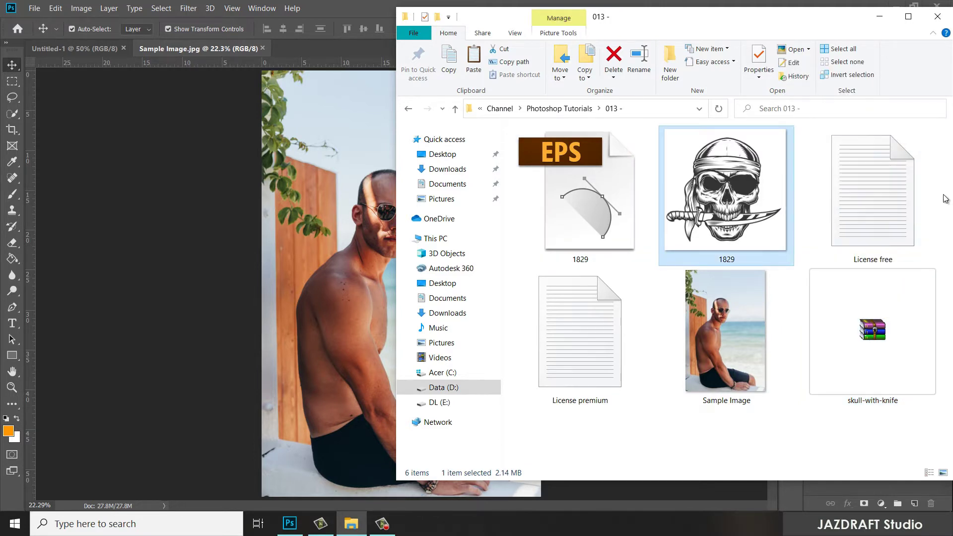
Select only the pirate skull image 1829 and drag it onto the beach photo.
click(872, 199)
ctrl+click(581, 198)
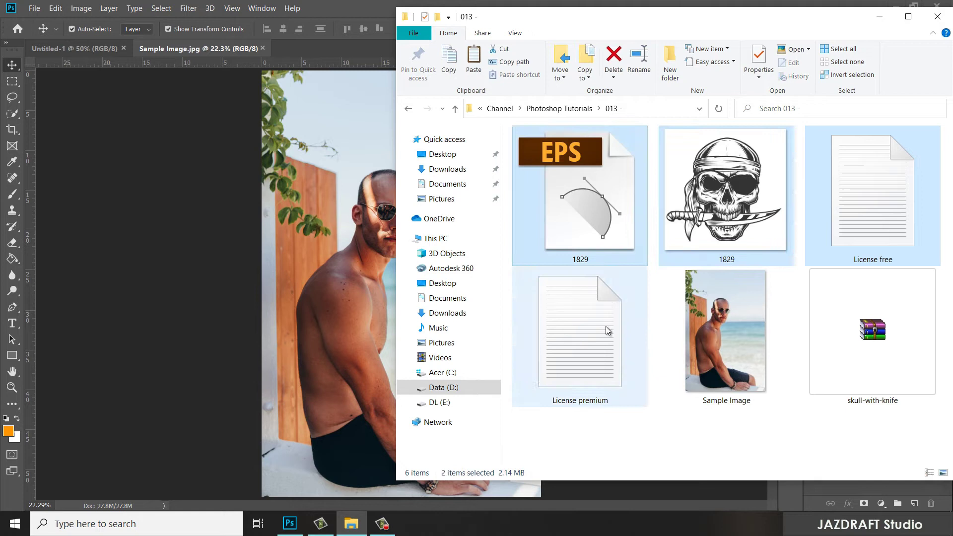
click(739, 188)
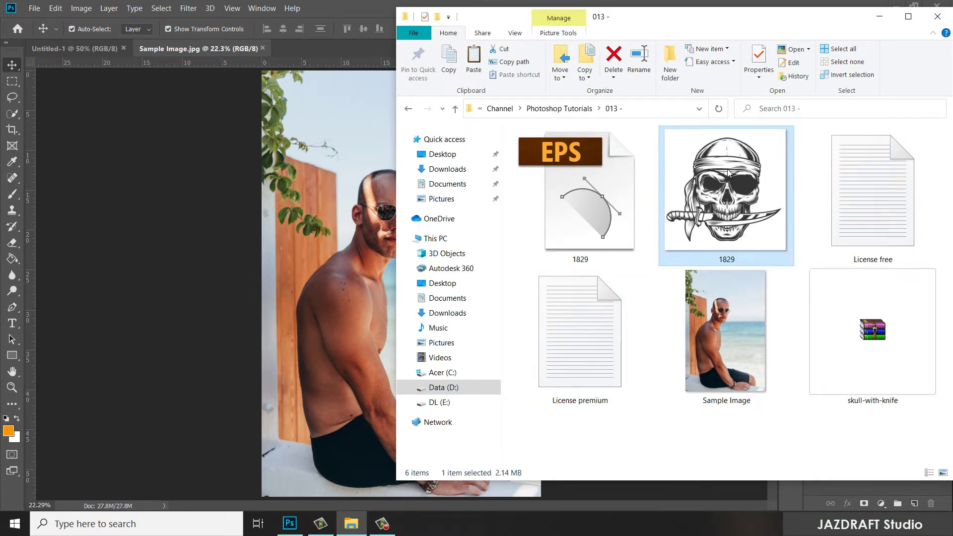
drag(390, 255, 319, 214)
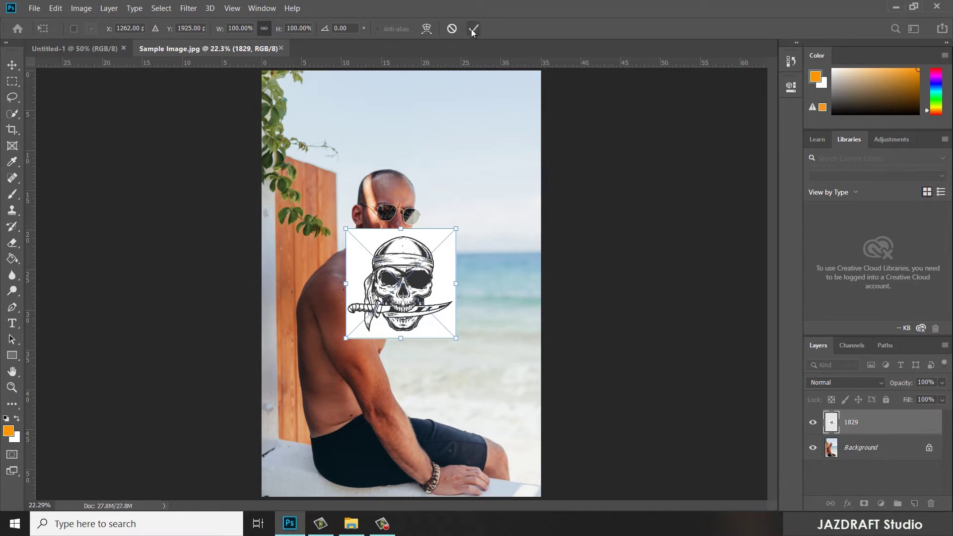
Commit the skull placement, move it onto the man's upper arm, and rename the layer TATTOO.
click(473, 29)
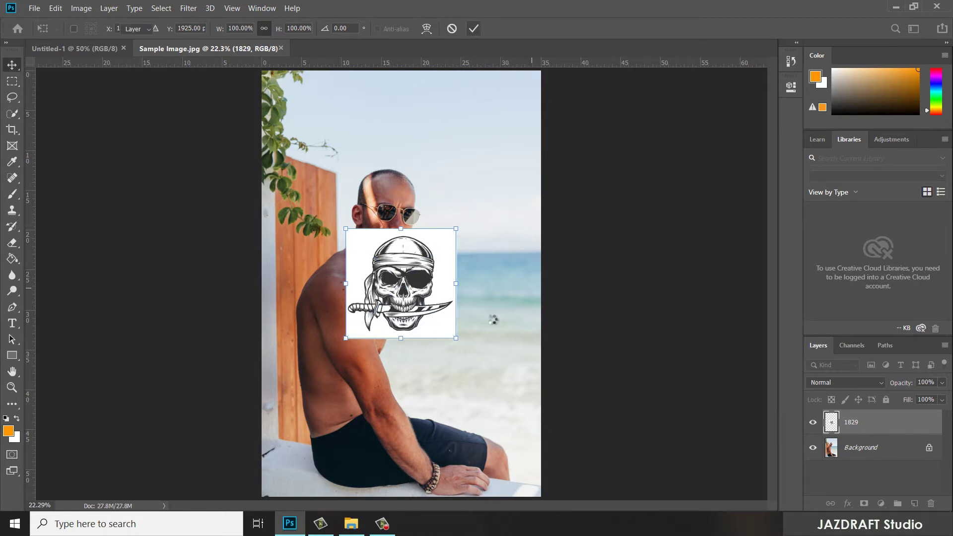
drag(381, 288, 354, 330)
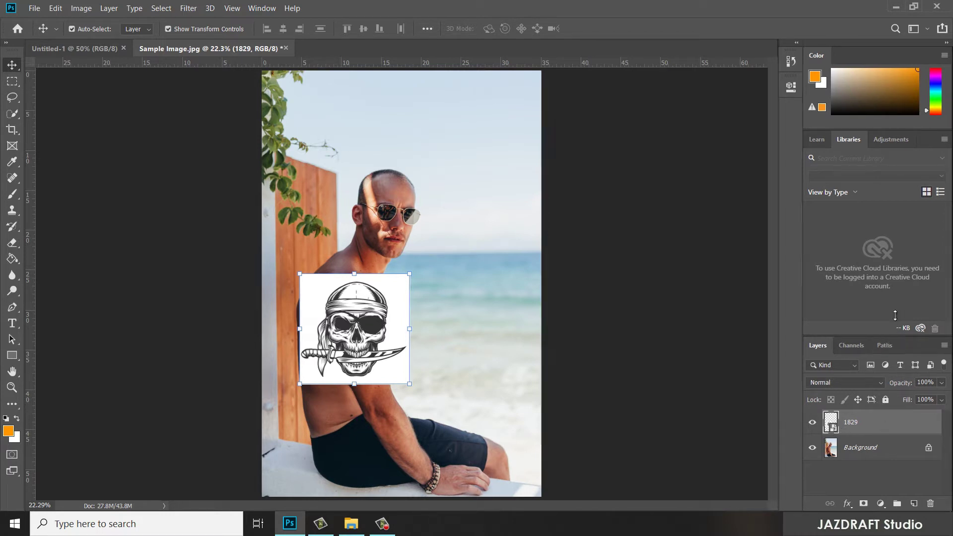
drag(896, 337, 896, 210)
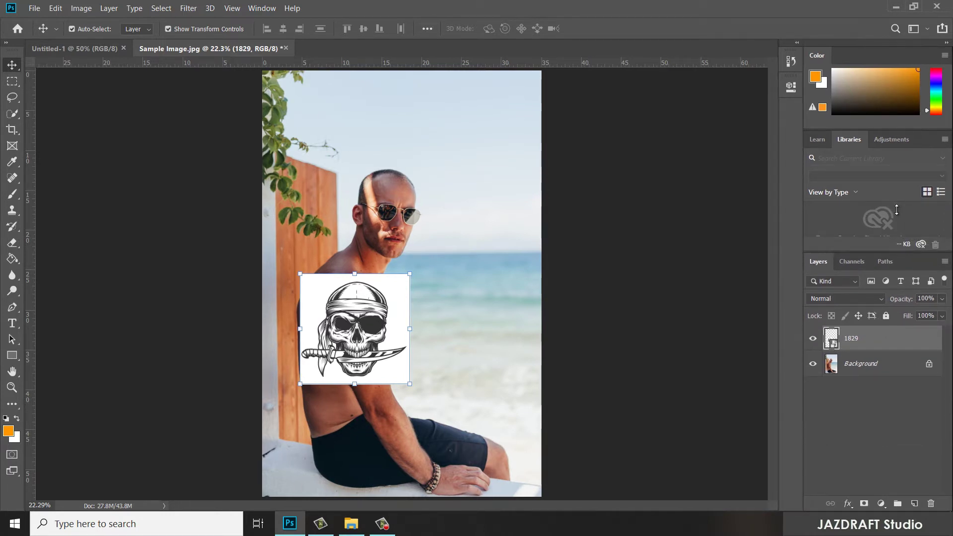
double_click(851, 338)
key(Return)
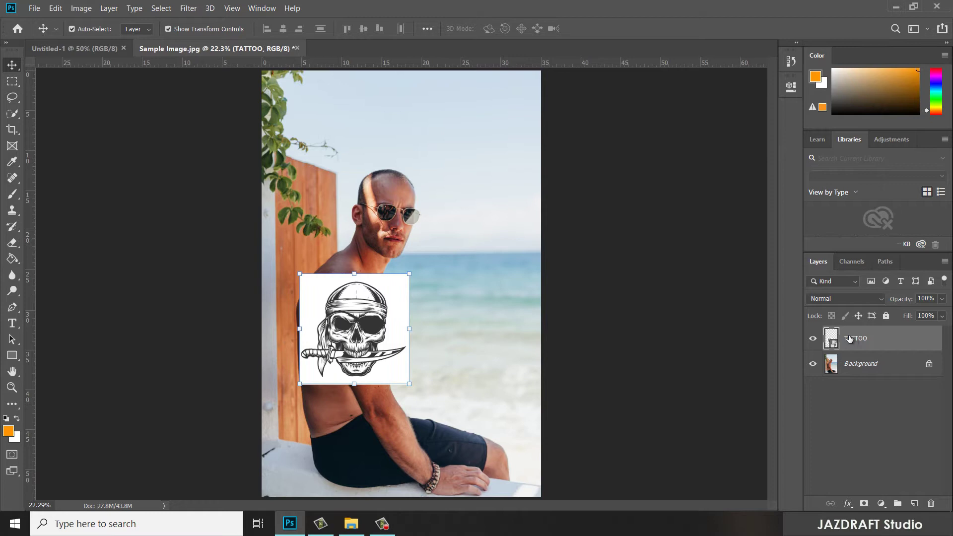
Set the TATTOO layer's blend mode to Multiply to hide the skull's white background.
click(879, 299)
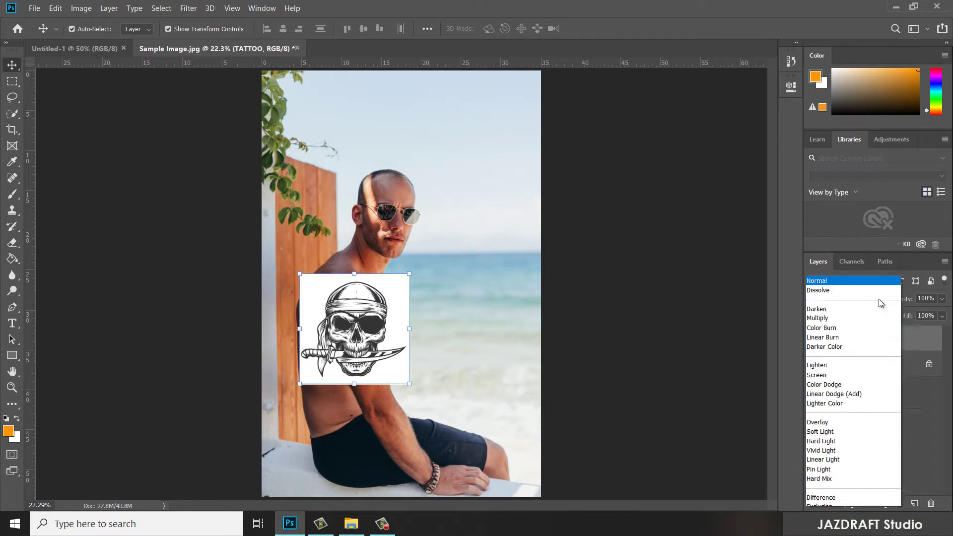
click(921, 344)
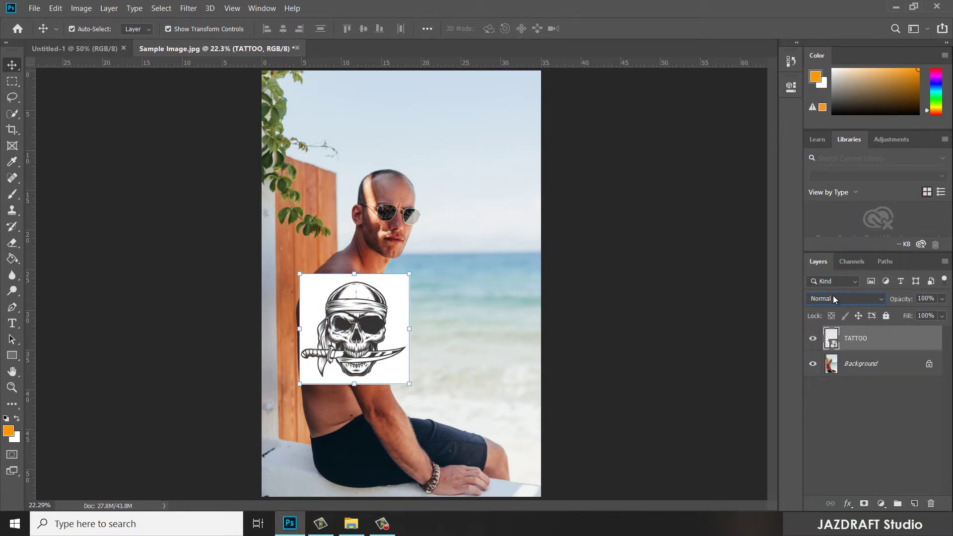
click(872, 300)
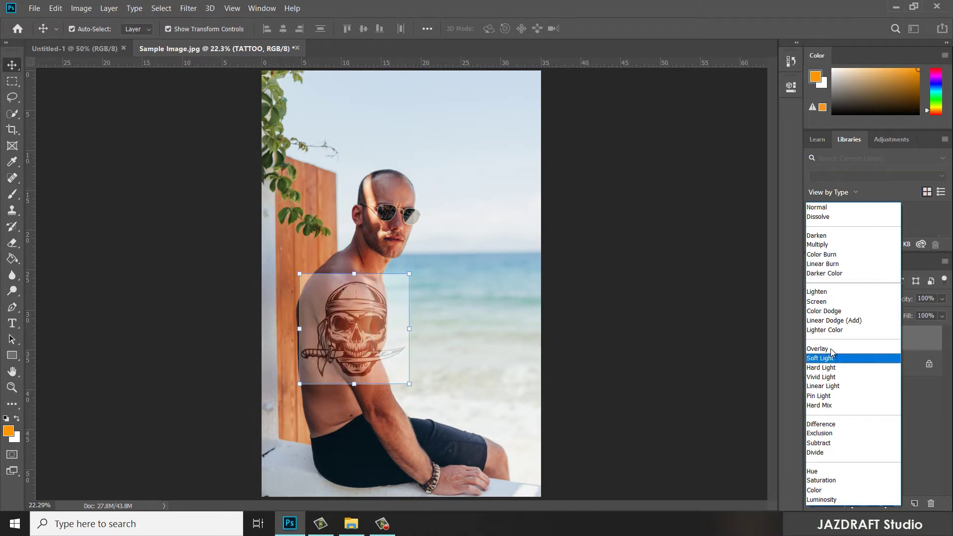
click(828, 246)
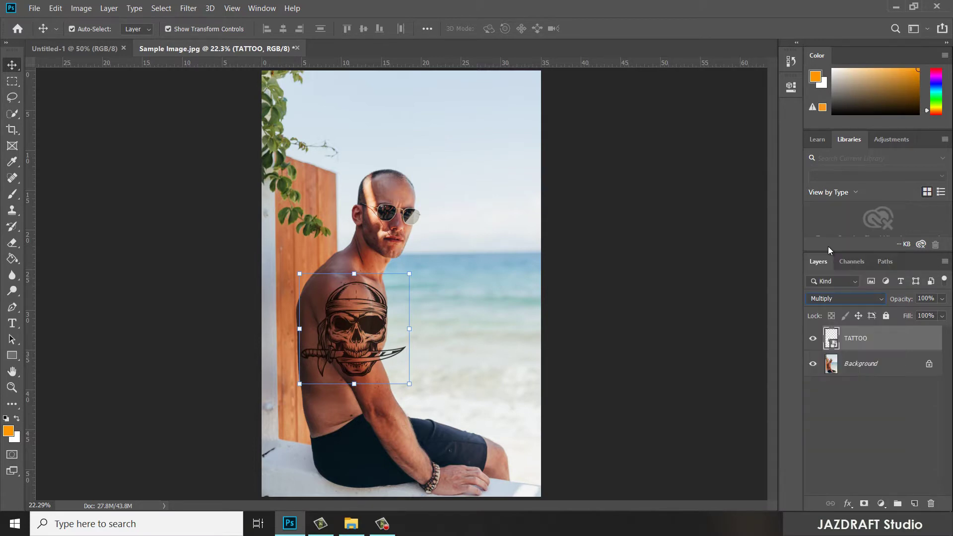
Drag the skull tattoo with the Move tool until it is centred on the man's upper arm.
drag(367, 323, 360, 320)
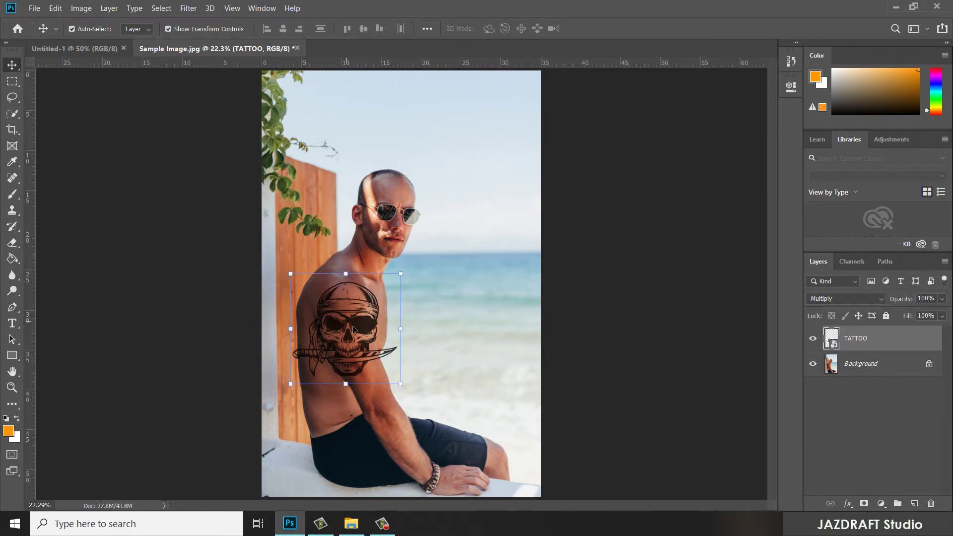
mouse_move(385, 314)
mouse_down()
mouse_move(428, 203)
mouse_move(401, 284)
mouse_move(385, 297)
mouse_up()
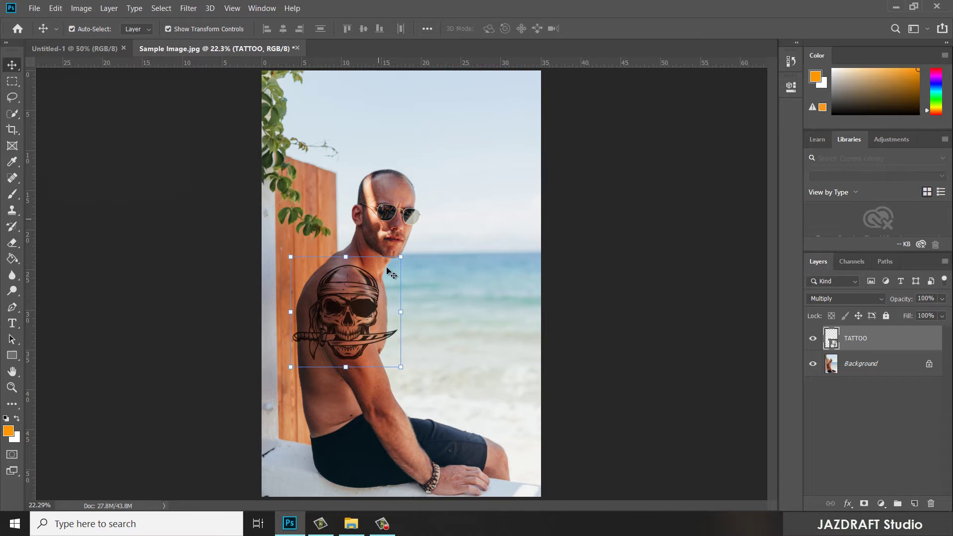
drag(364, 311, 398, 332)
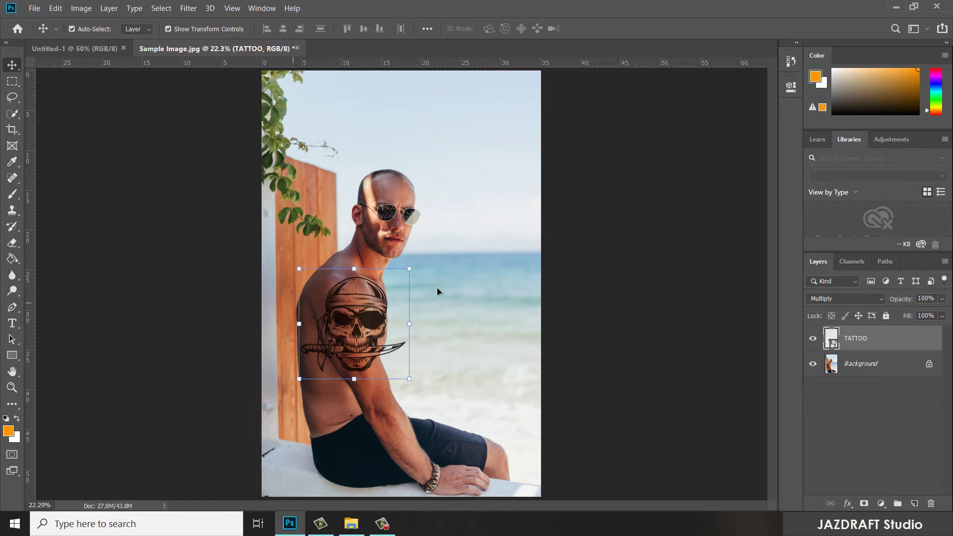
Free-transform the tattoo, tilting it about 10° and scaling it to roughly 71% over the shoulder.
key(ctrl+t)
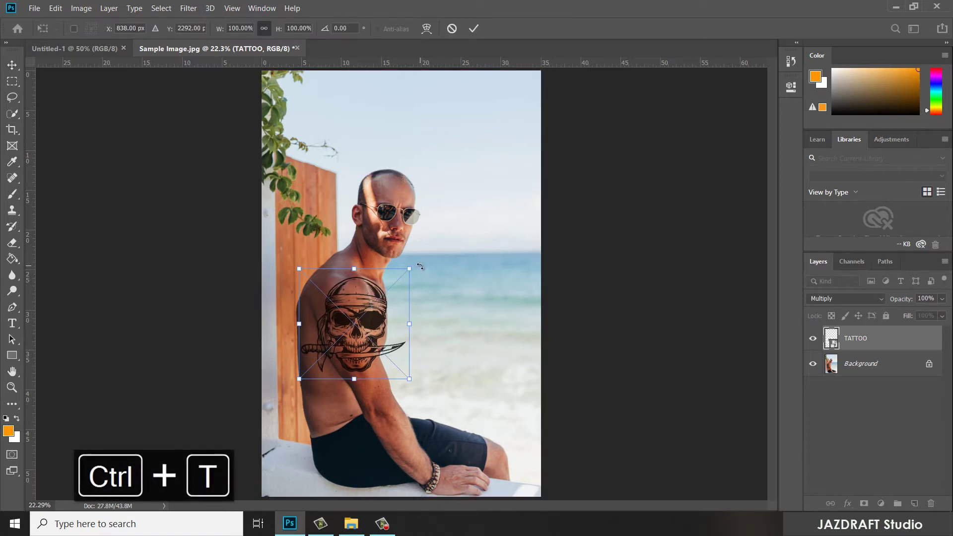
drag(420, 265, 405, 251)
drag(370, 317, 360, 317)
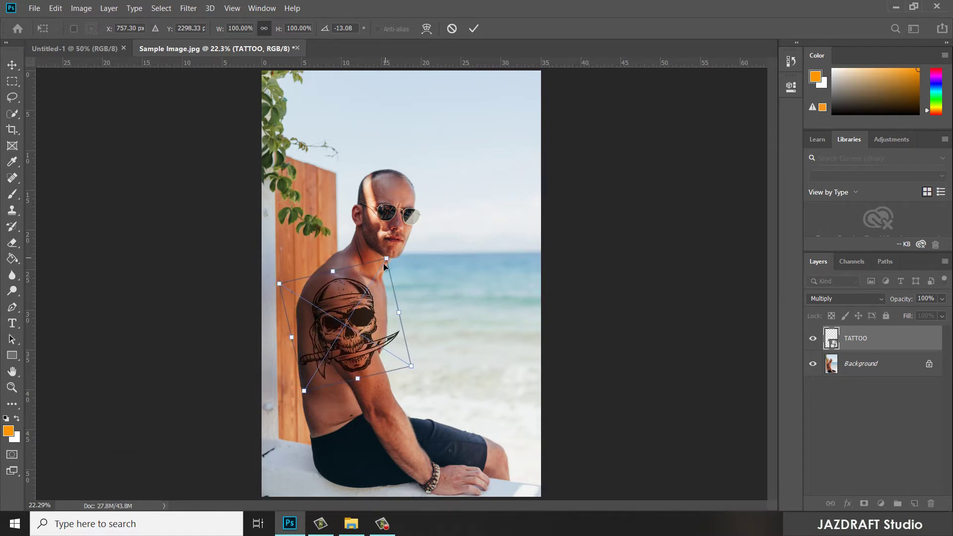
drag(385, 258, 362, 297)
drag(334, 338, 346, 307)
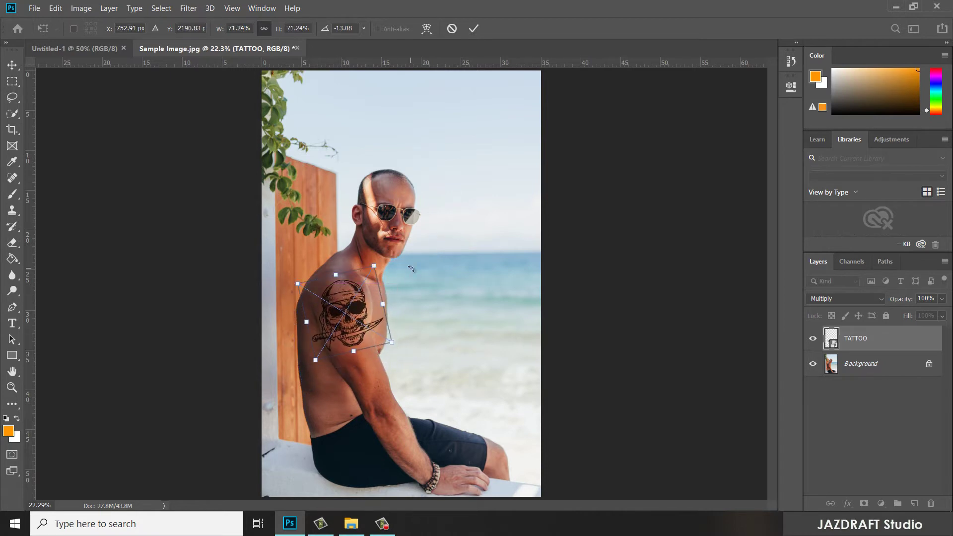
drag(377, 262, 379, 264)
drag(313, 360, 310, 361)
drag(378, 265, 376, 269)
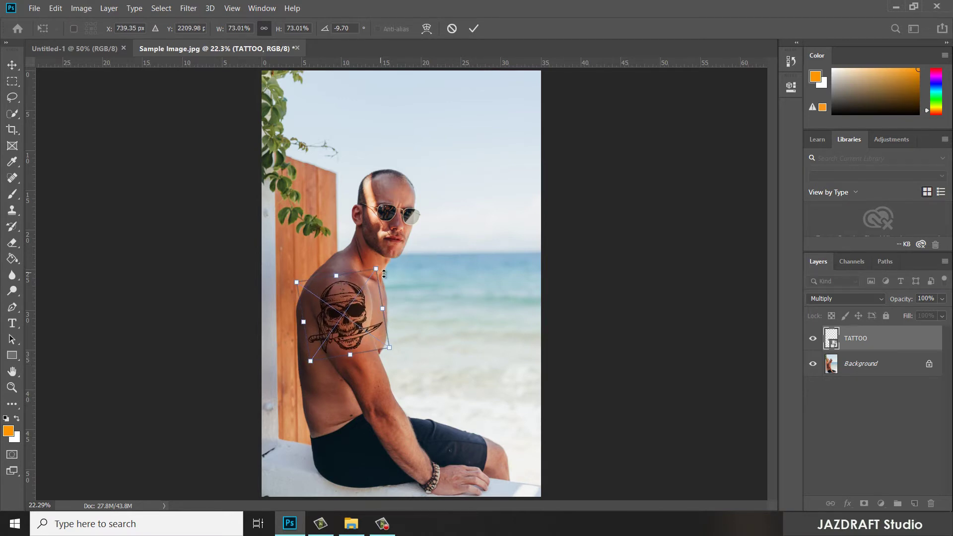
Zoom in, fine-tune the tattoo to 70.68% scale and −9.70° rotation, and commit the transform.
key(ctrl+equal)
key(ctrl+equal)
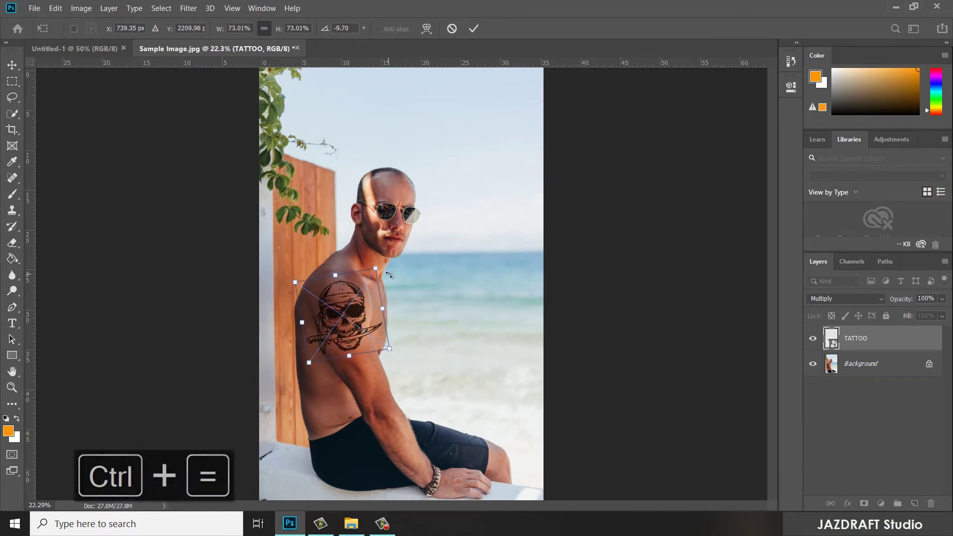
key(ctrl+equal)
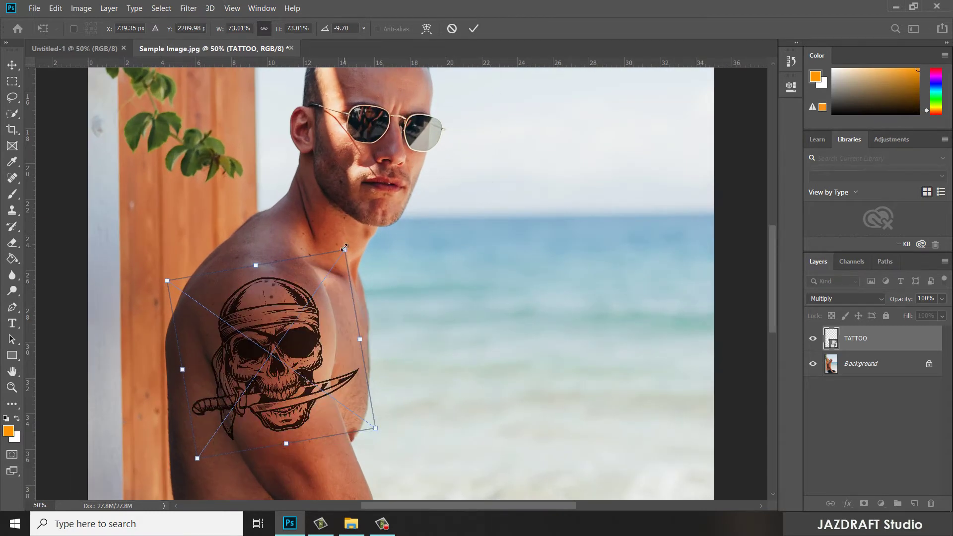
drag(204, 457, 207, 454)
drag(343, 251, 341, 254)
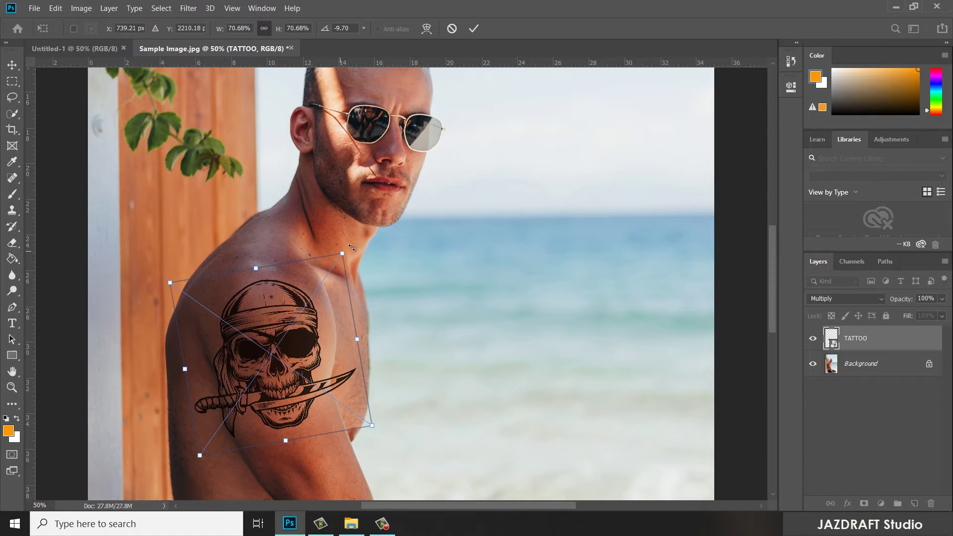
click(473, 29)
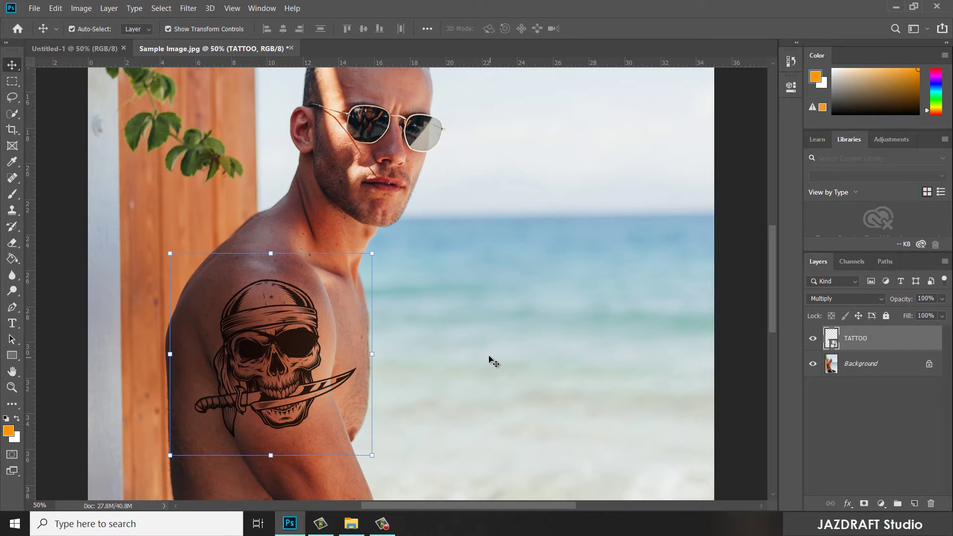
Open Filter > Liquify on the tattoo and enable Show Backdrop at 50% opacity.
click(188, 9)
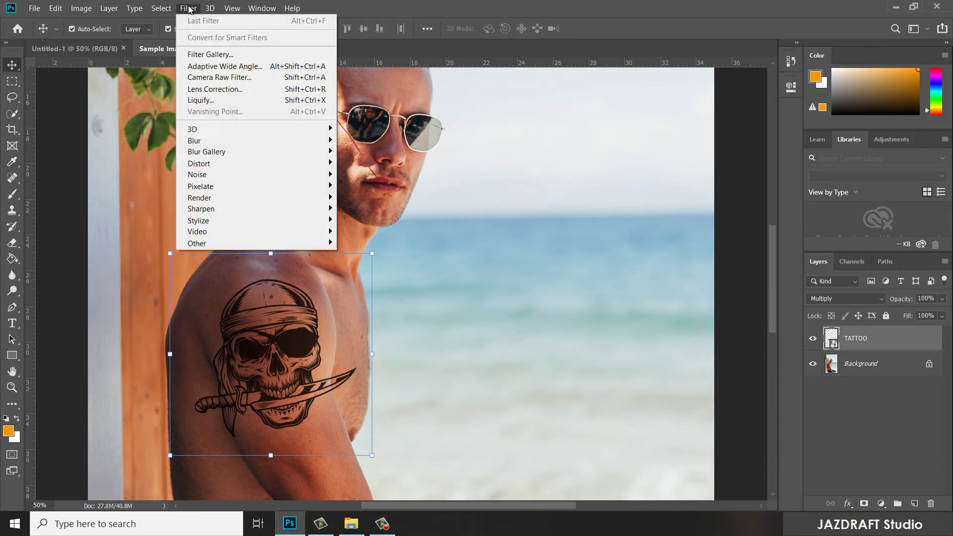
click(200, 101)
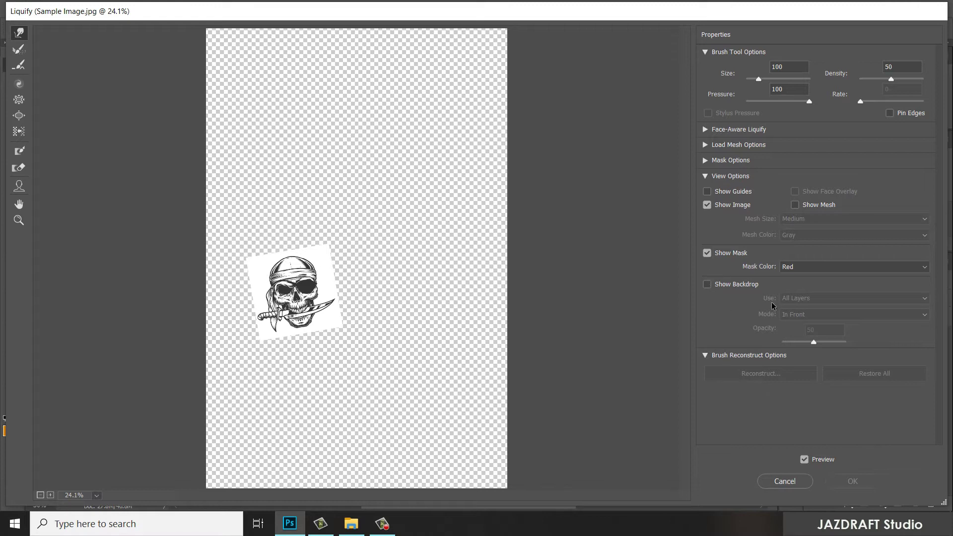
click(706, 284)
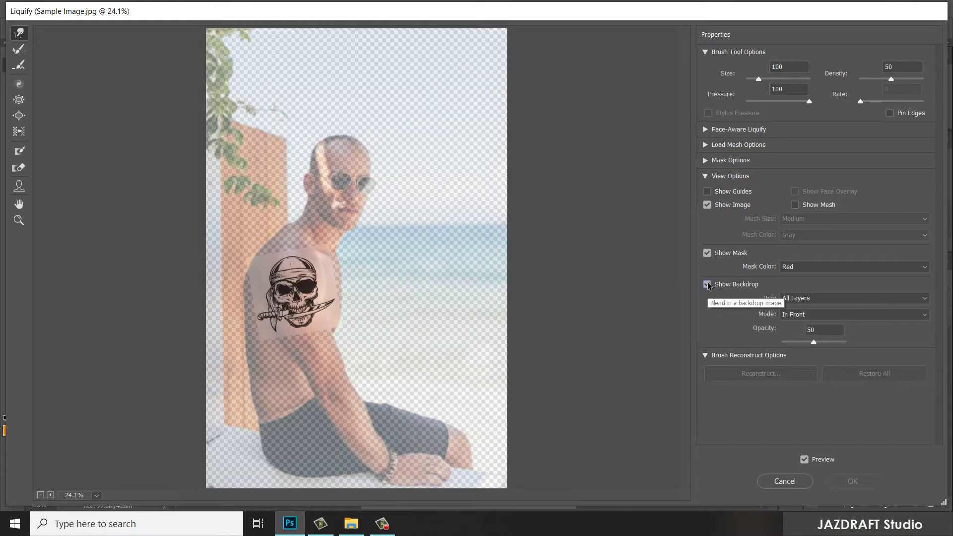
click(797, 299)
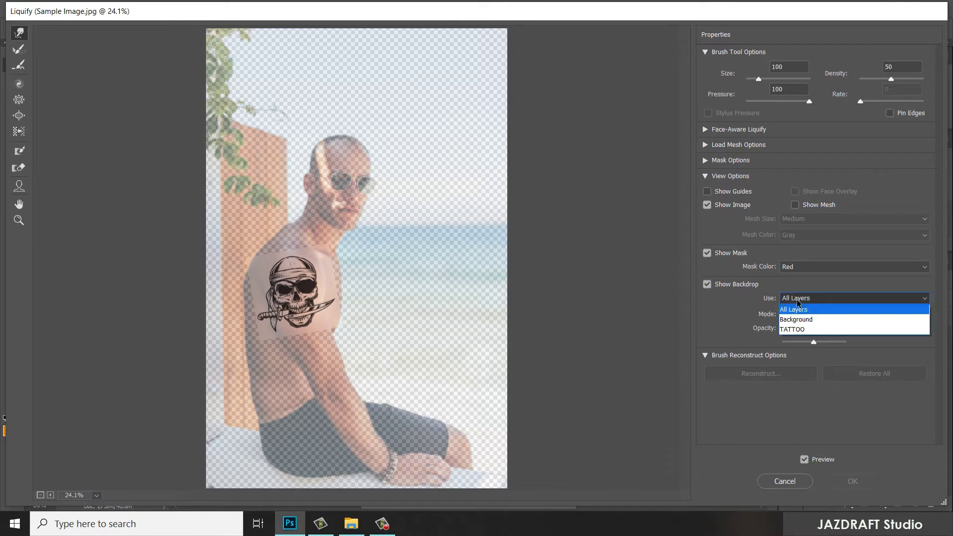
With Background as backdrop, warp the tattoo edges and knife pommel to the shoulder curve, then apply.
click(797, 317)
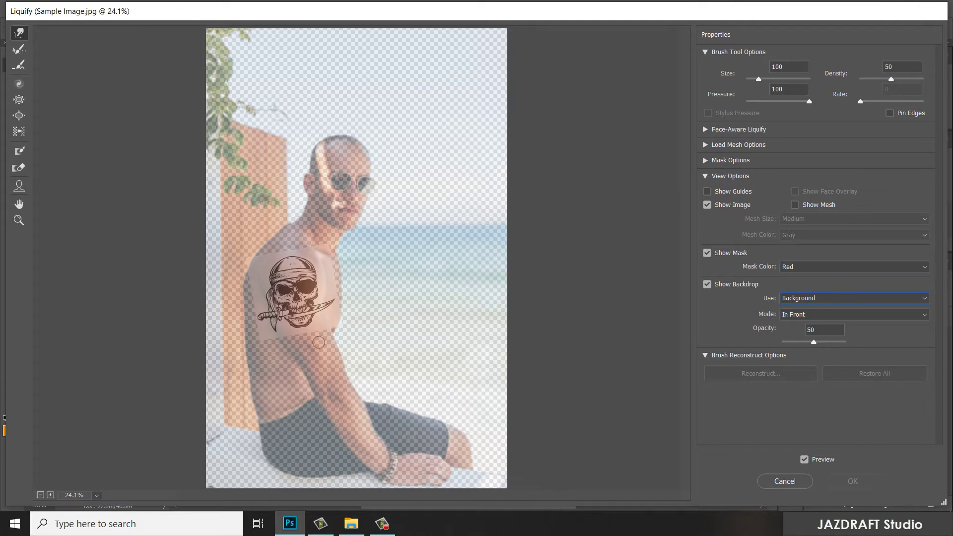
mouse_move(331, 310)
mouse_down()
mouse_move(327, 298)
mouse_move(324, 312)
mouse_up()
mouse_move(254, 318)
mouse_down()
mouse_move(274, 325)
mouse_move(265, 327)
mouse_move(272, 327)
mouse_move(258, 297)
mouse_move(257, 326)
mouse_move(275, 331)
mouse_up()
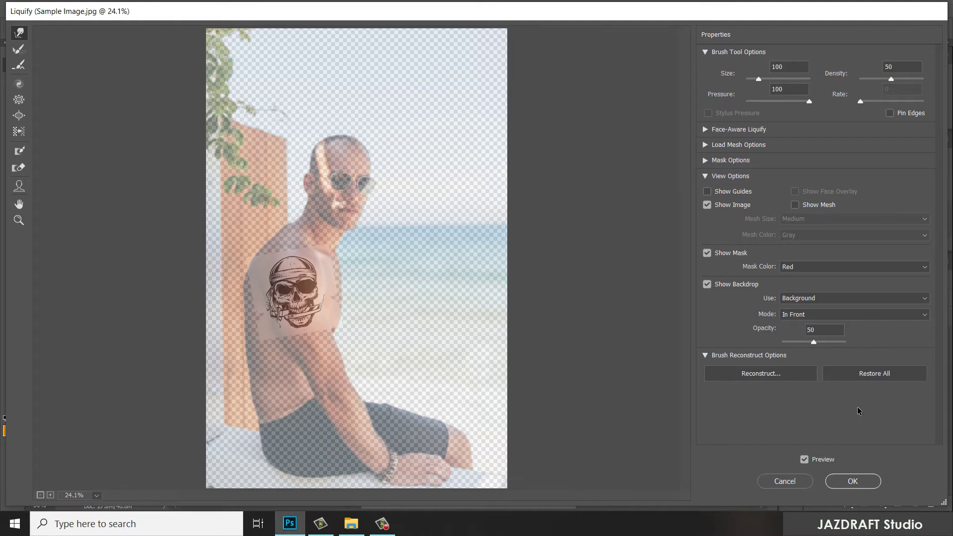
click(851, 481)
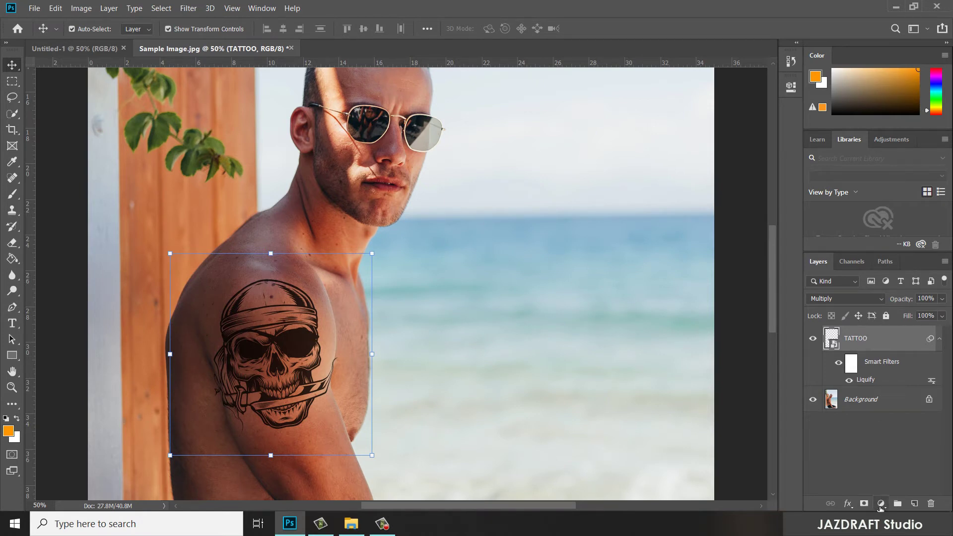
Add a white layer mask to the TATTOO layer and swap colours so black is foreground.
click(880, 503)
click(864, 503)
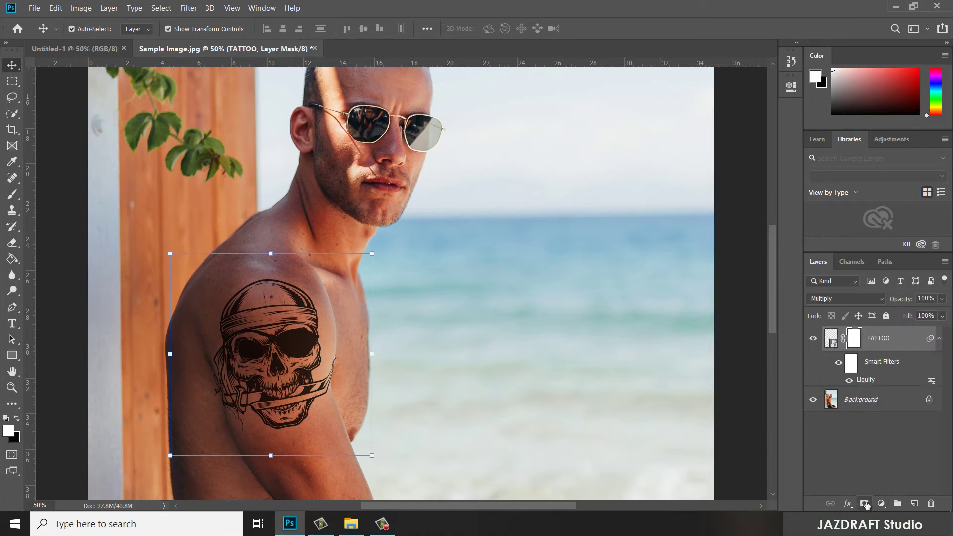
click(16, 420)
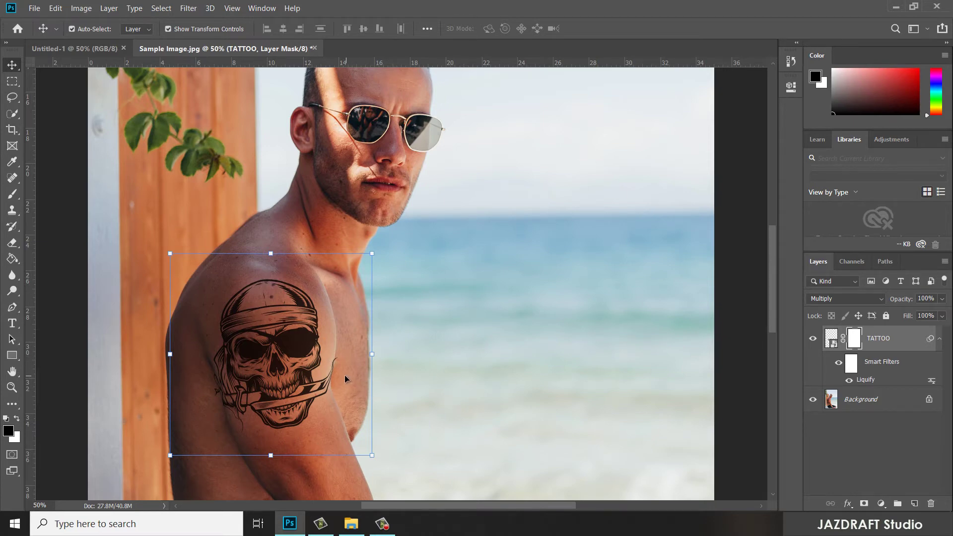
Zoom to 100%, centre the skull tattoo in view, and select the Brush tool at size 300.
key(ctrl+equal)
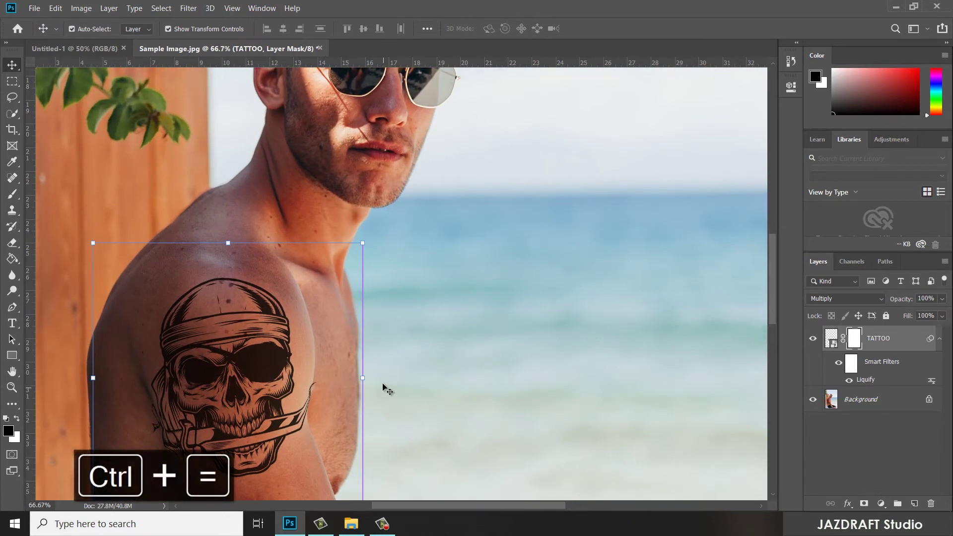
key(ctrl+equal)
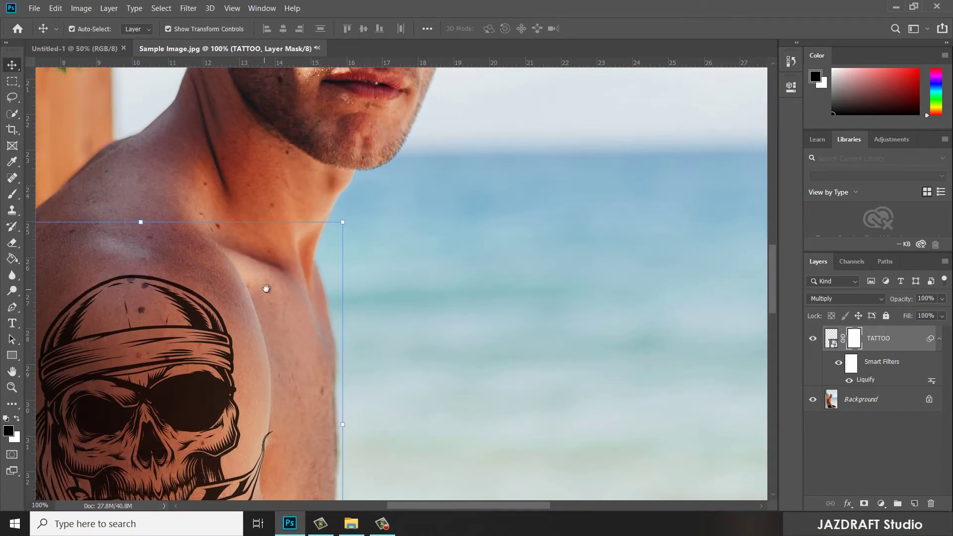
drag(266, 288, 546, 148)
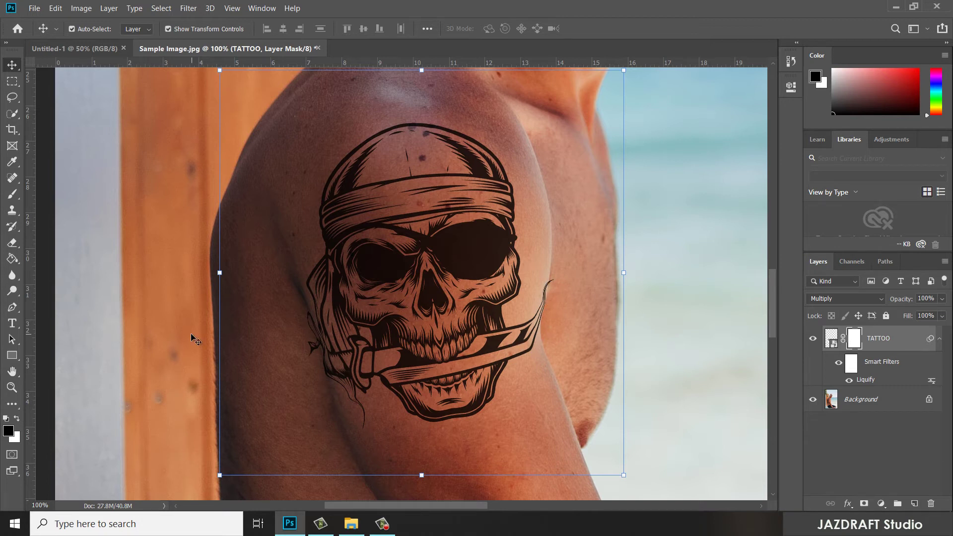
click(12, 194)
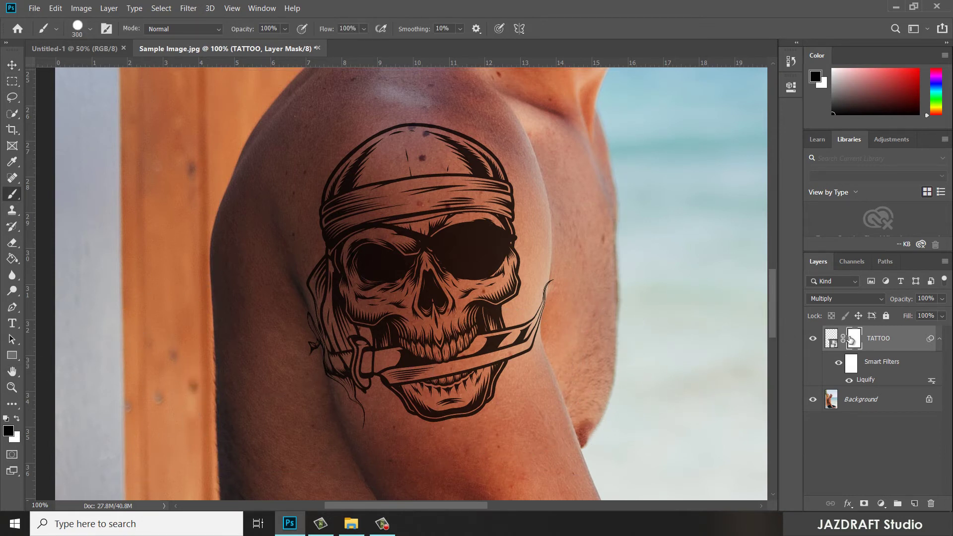
Undo the hard-edged mask stroke and lower the brush hardness to 43%.
mouse_move(737, 338)
mouse_down()
mouse_move(605, 314)
mouse_move(612, 304)
mouse_move(614, 337)
mouse_up()
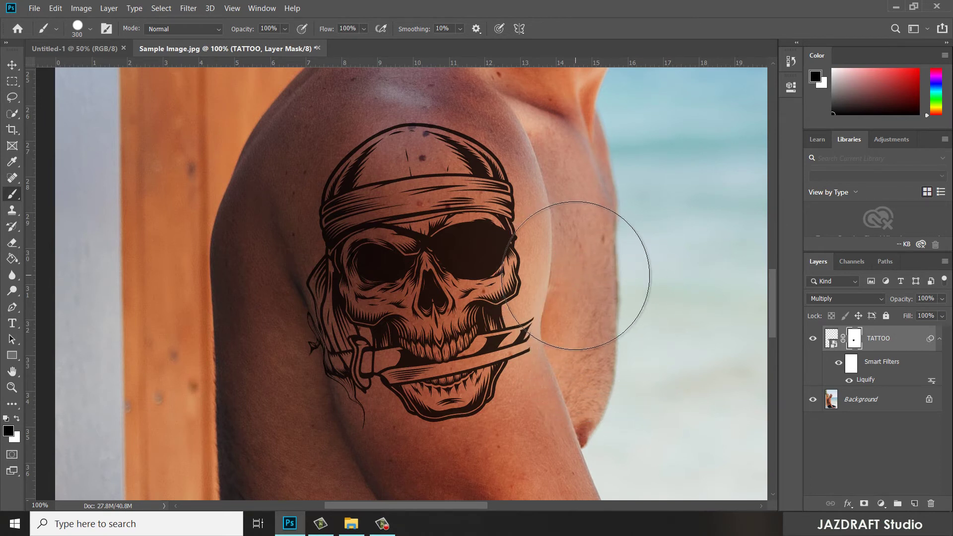
key(ctrl+z)
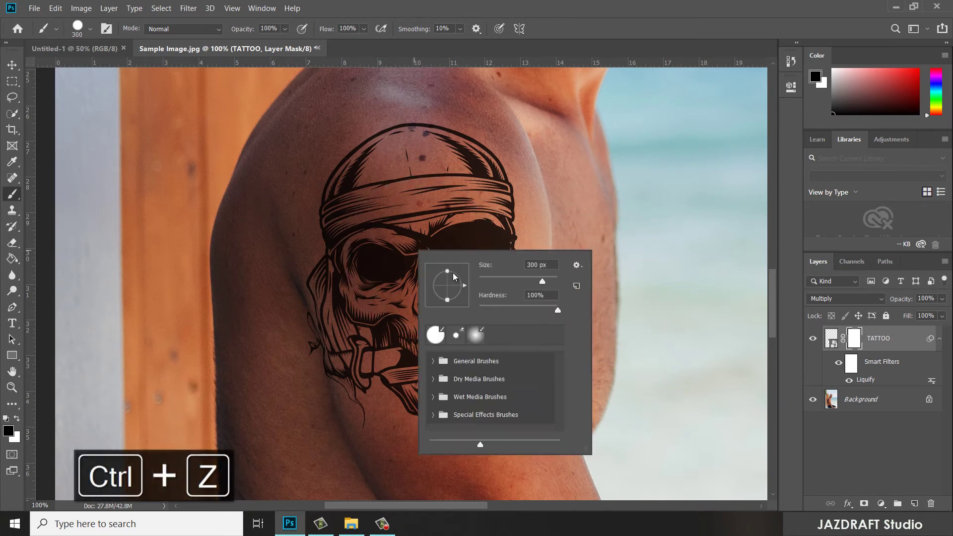
right_click(422, 253)
drag(557, 312, 512, 311)
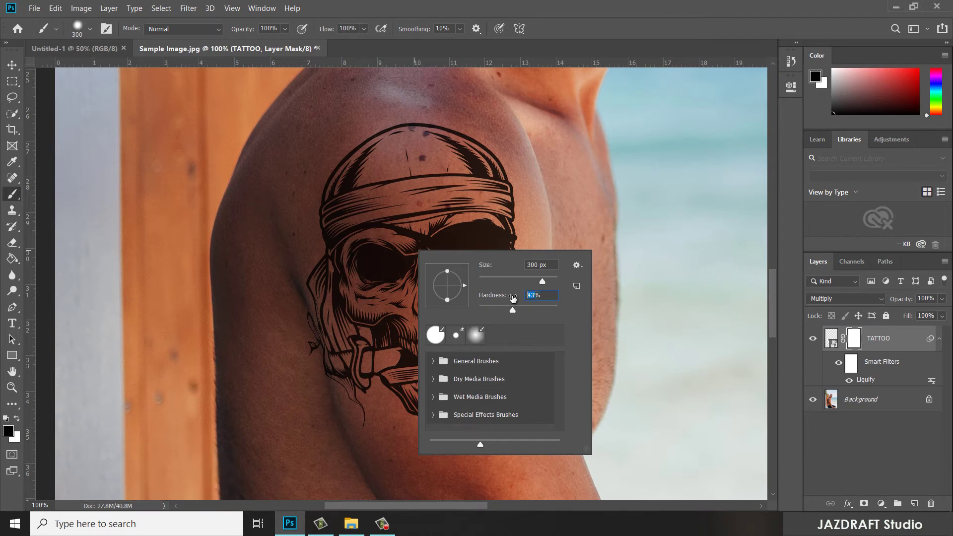
key(Return)
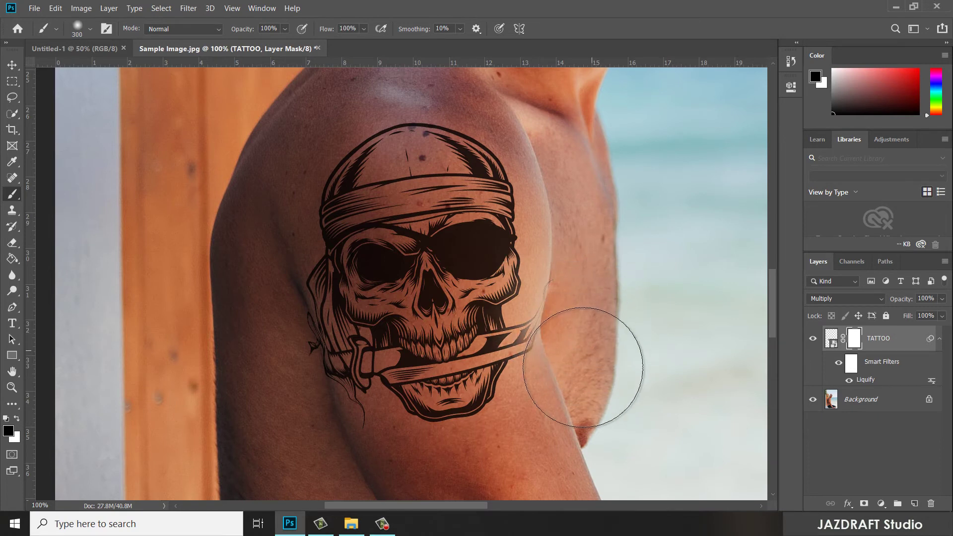
Paint black on the mask over the bandana's trailing lines and the tattoo's right edge.
drag(268, 369, 299, 423)
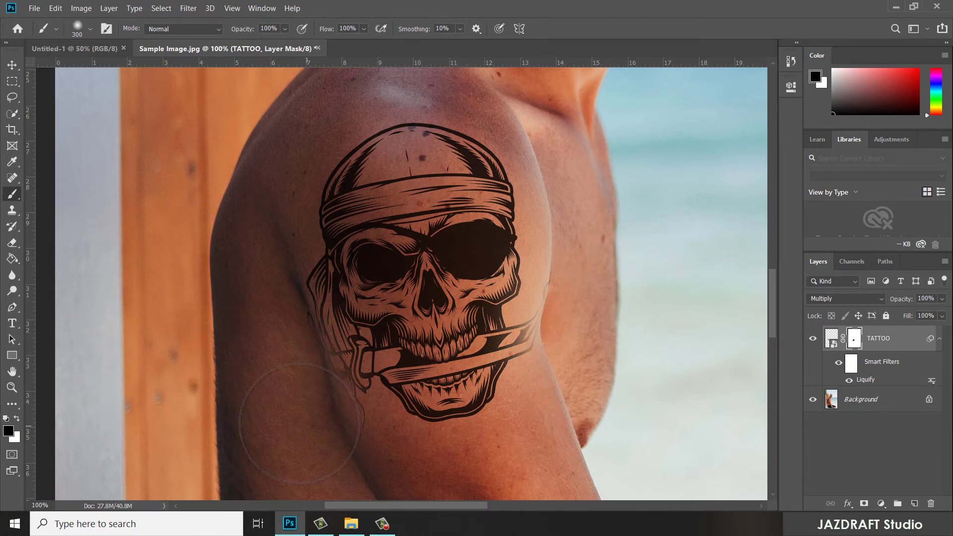
drag(565, 292, 645, 312)
key(ctrl+minus)
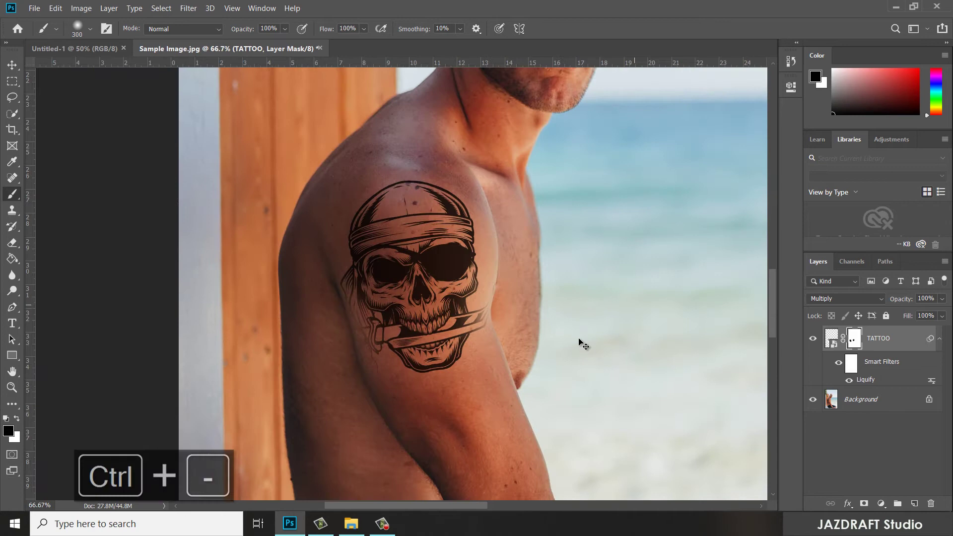
key(ctrl+minus)
key(ctrl+minus)
key(ctrl+minus)
key(ctrl+plus)
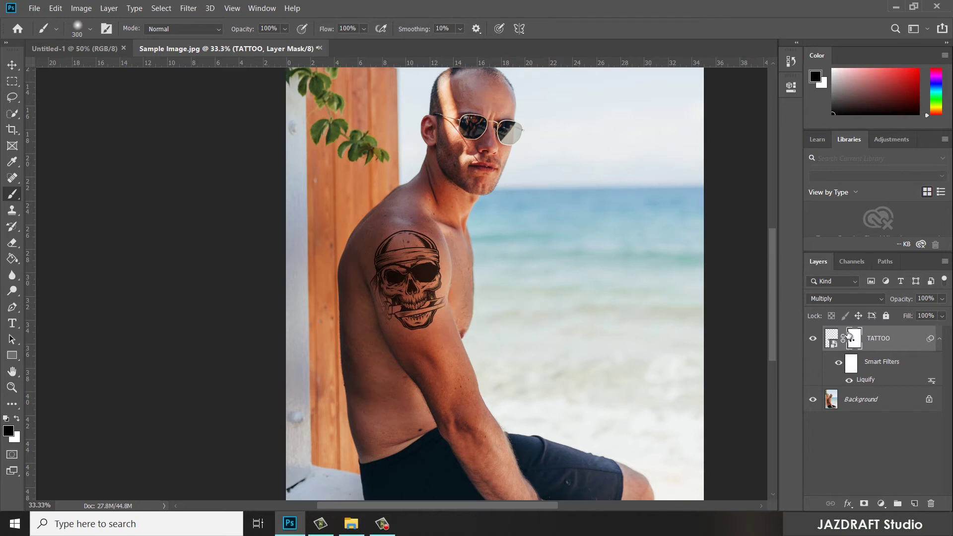
Apply a 1.5-pixel Gaussian Blur to the TATTOO layer's artwork.
click(829, 336)
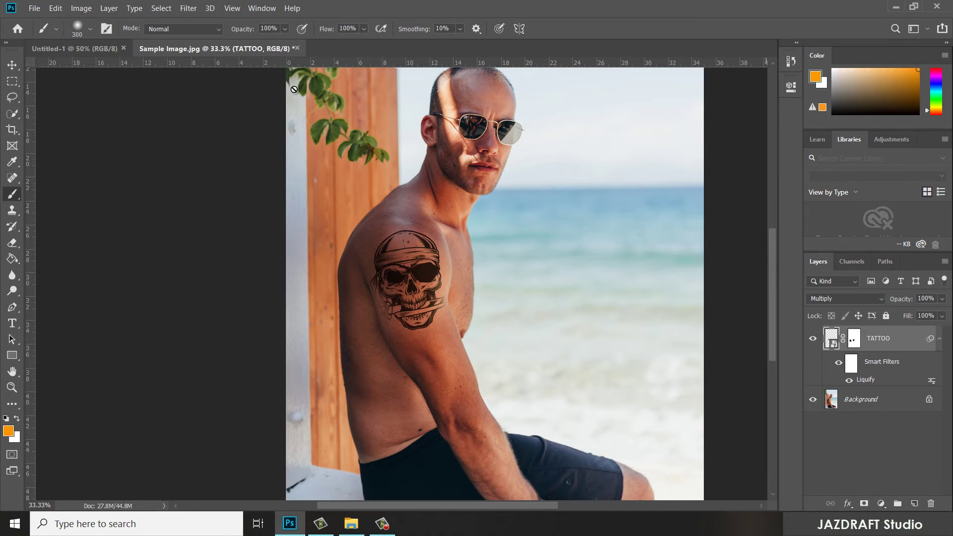
click(188, 10)
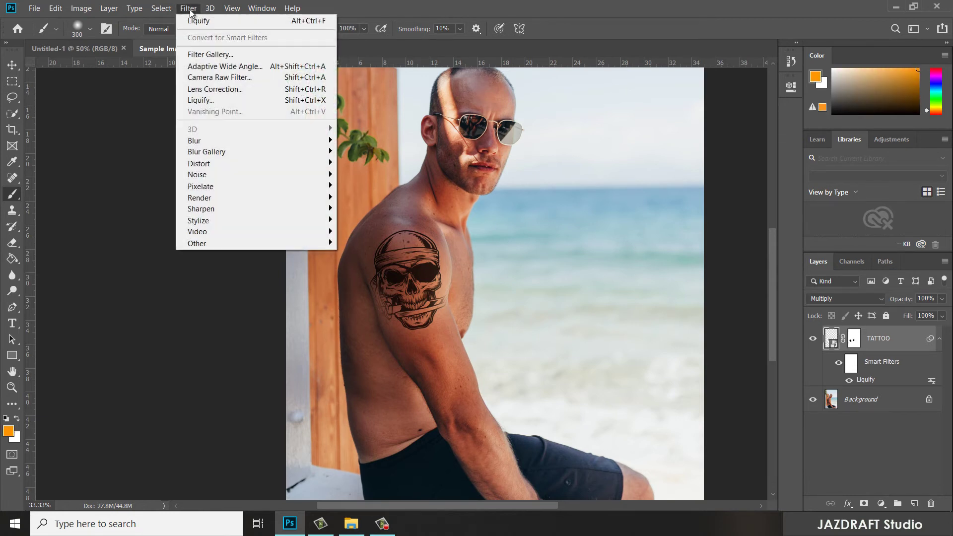
mouse_move(228, 139)
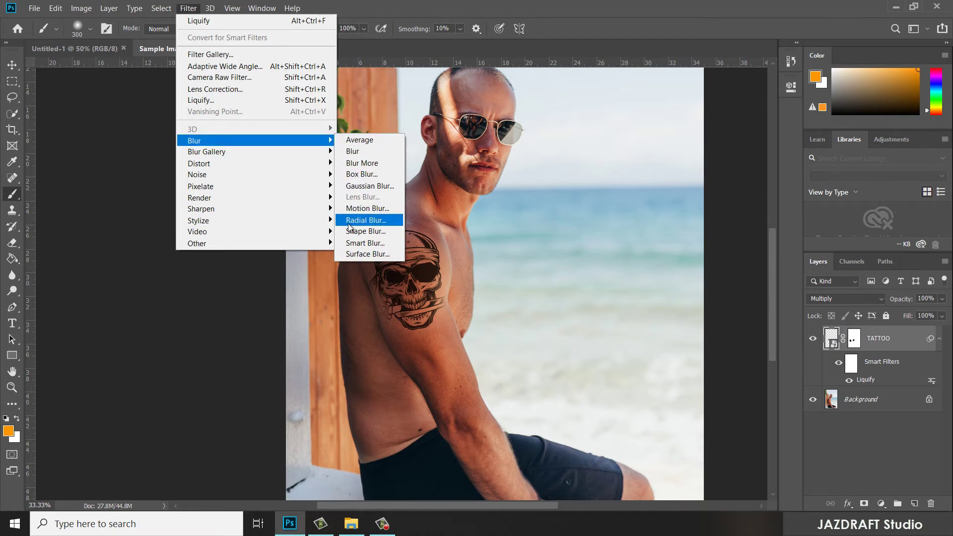
click(367, 186)
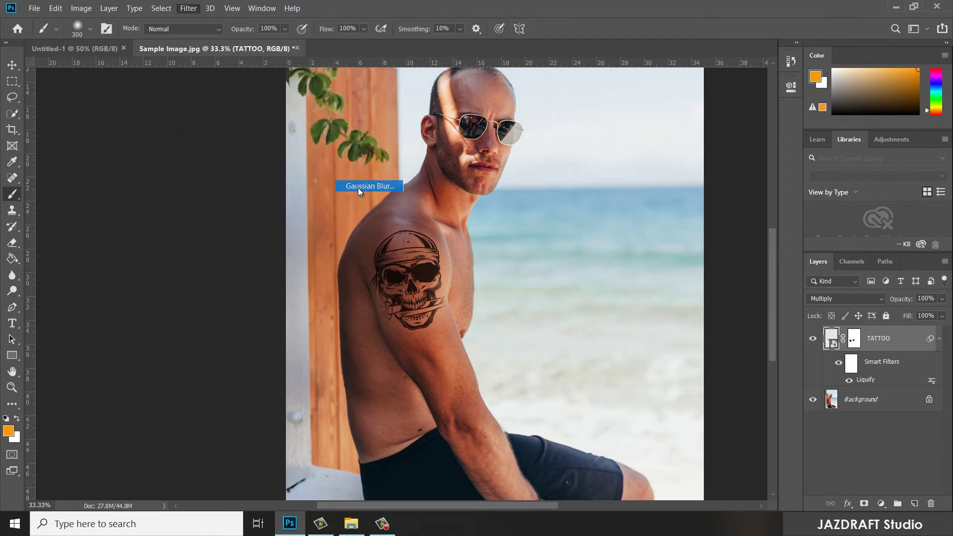
drag(469, 91, 636, 94)
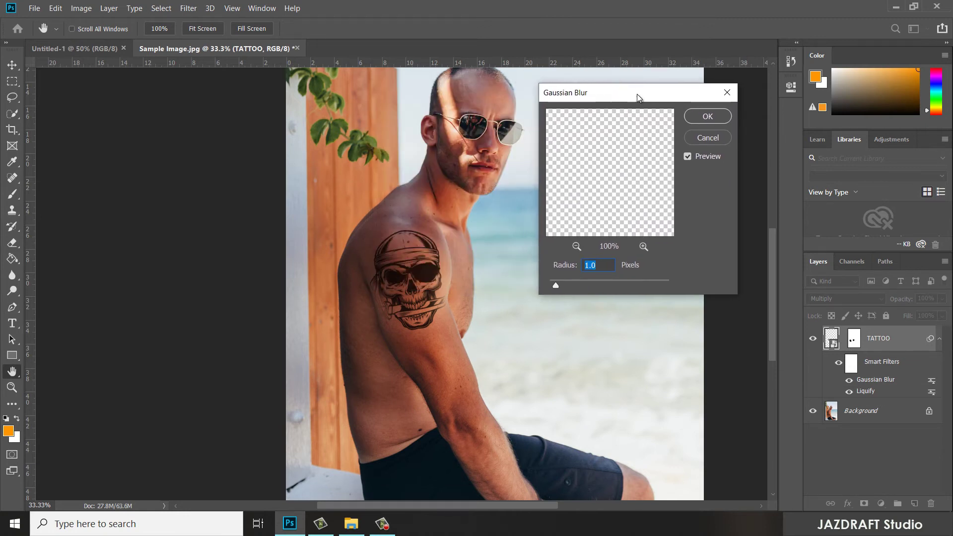
text(1.5)
key(Return)
key(b)
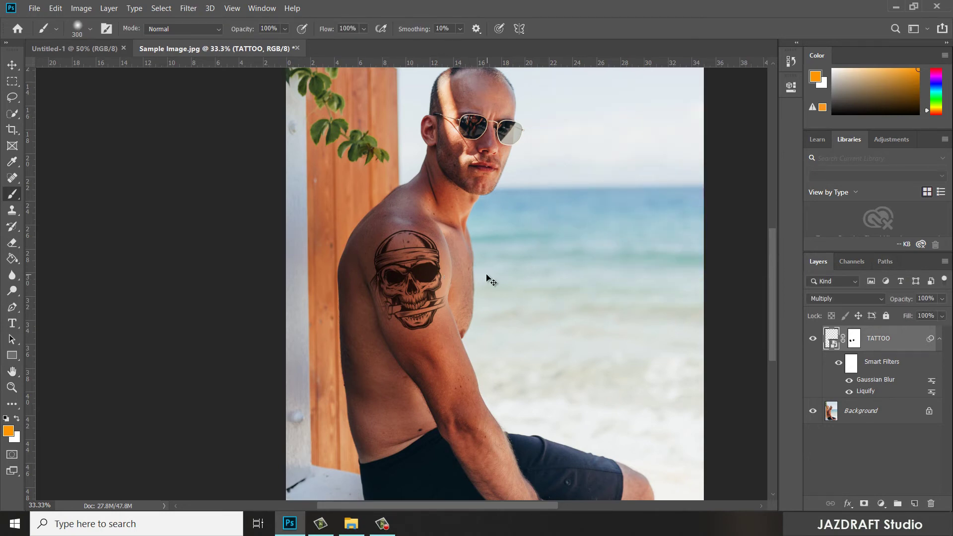
Zoom to actual size and paint black on the TATTOO layer mask to hide spill-over.
key(ctrl+equal)
key(ctrl+equal)
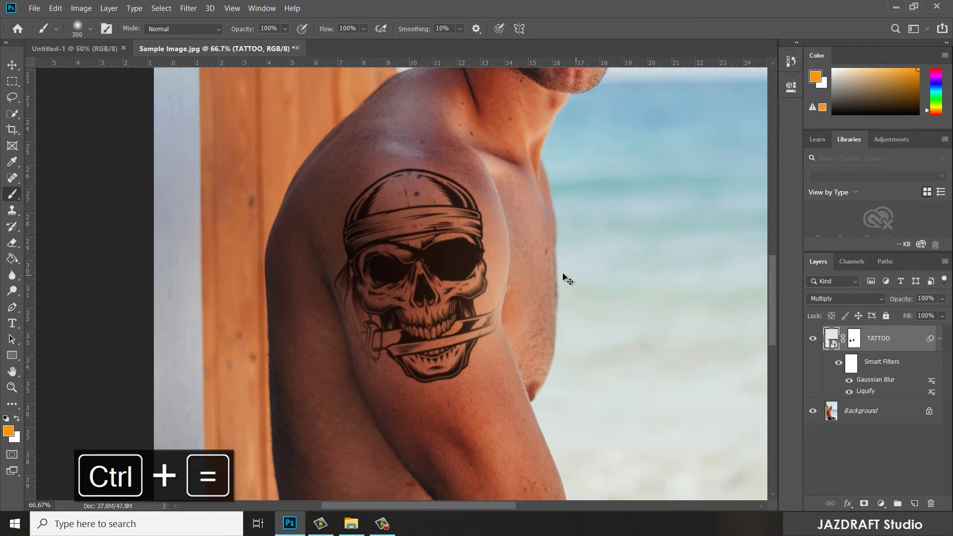
key(ctrl+equal)
drag(627, 319, 565, 308)
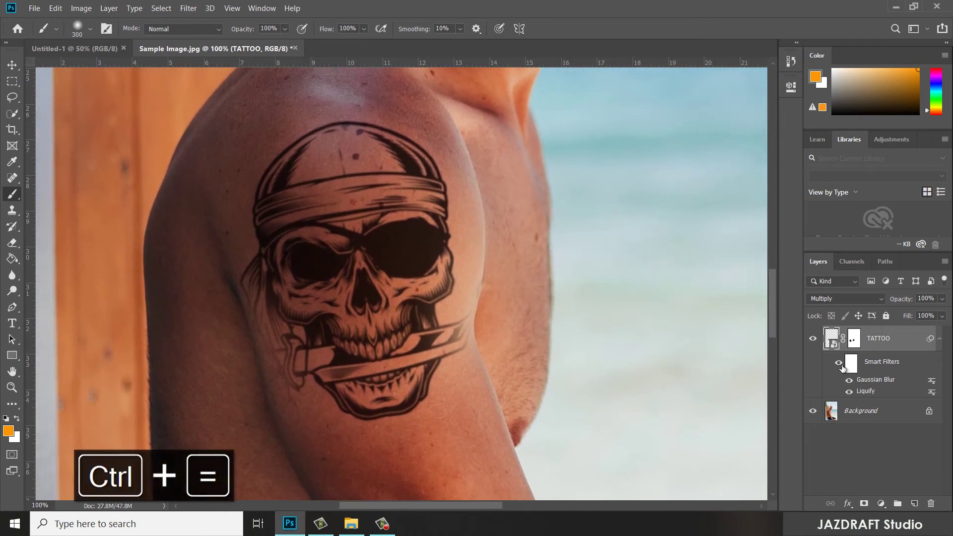
click(853, 338)
key(d)
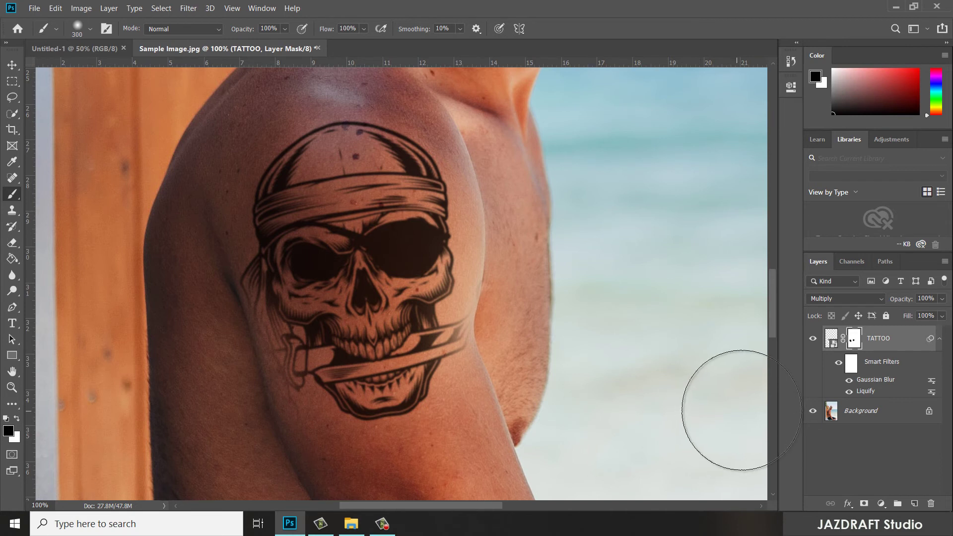
key(x)
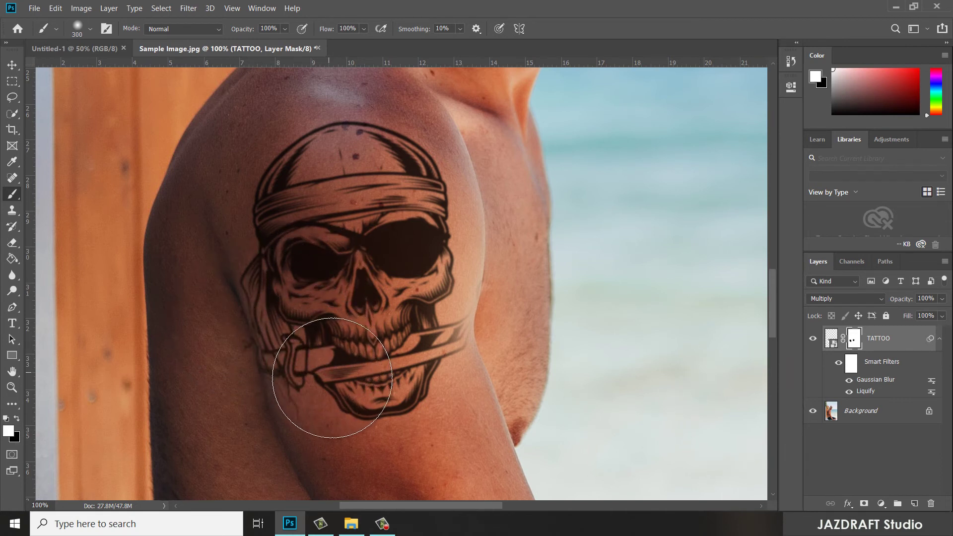
key(x)
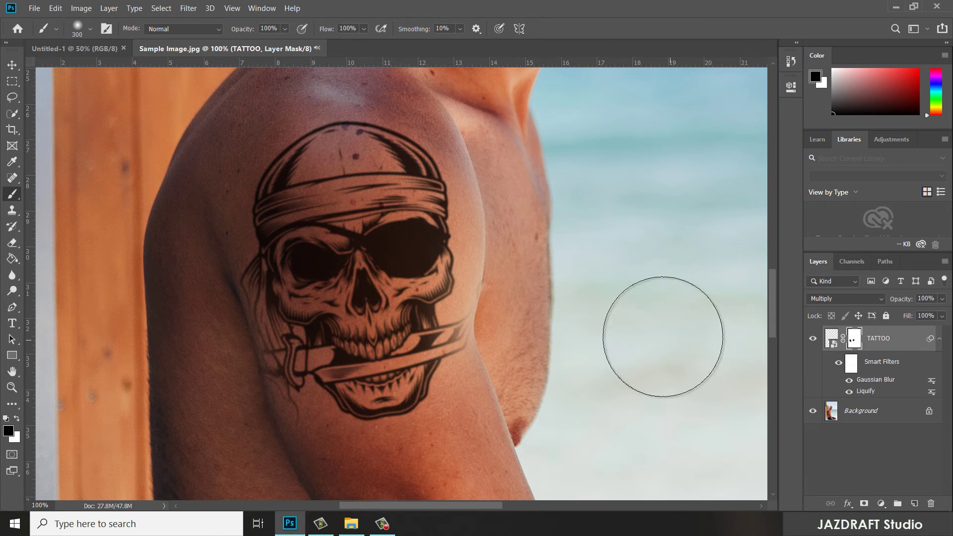
key(ctrl+minus)
key(ctrl+minus)
key(ctrl+minus)
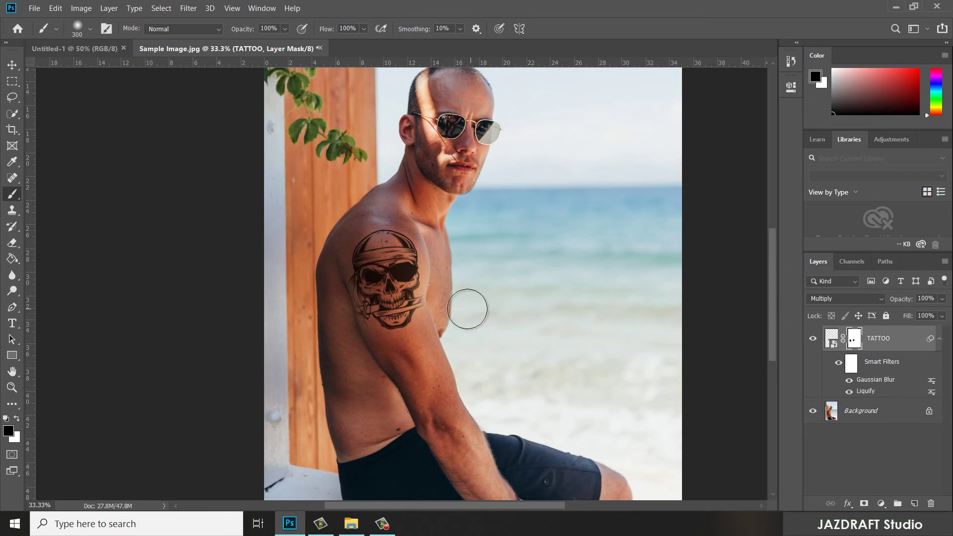
Scale the tattoo up slightly and nudge it lower on the shoulder.
click(13, 69)
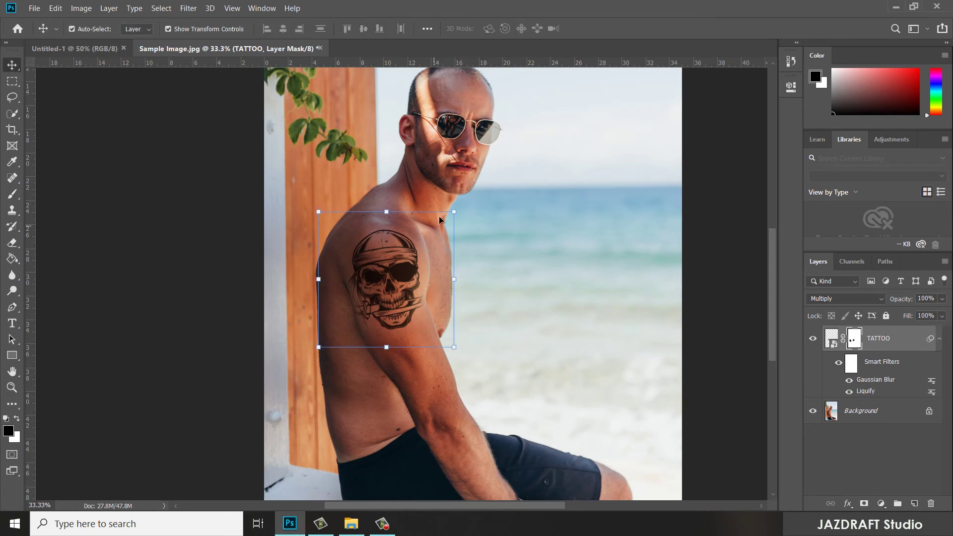
drag(456, 209, 461, 204)
drag(411, 250, 408, 258)
click(595, 28)
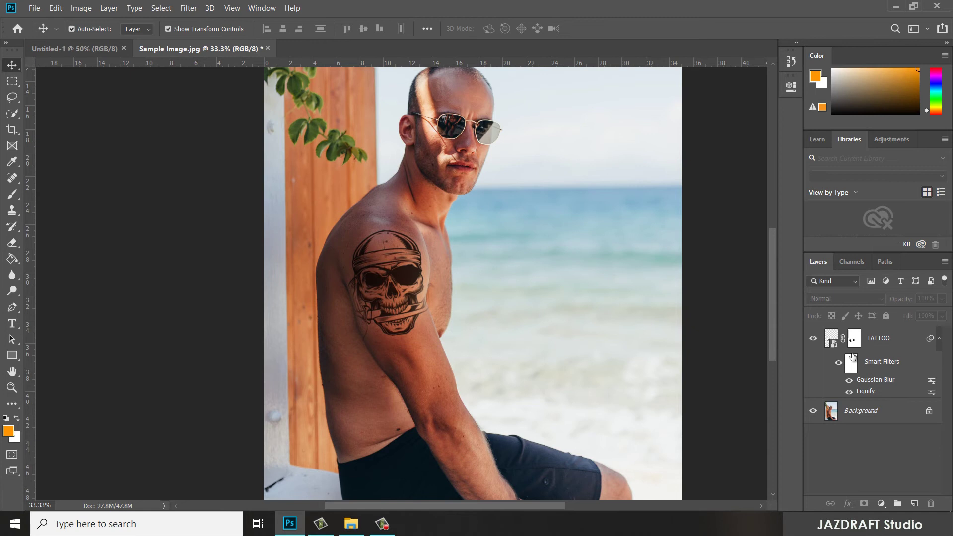
Set the TATTOO layer's opacity to 70%.
click(878, 338)
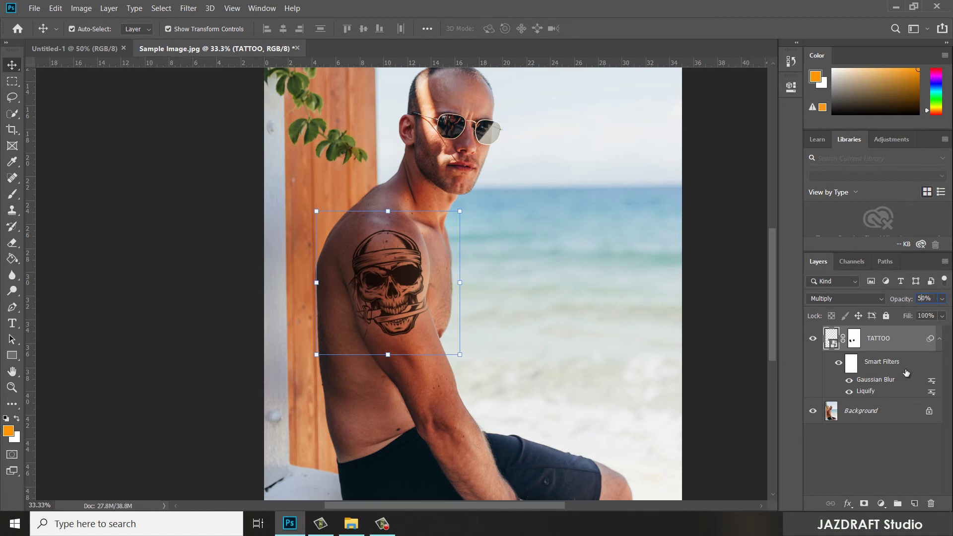
click(906, 293)
text(70)
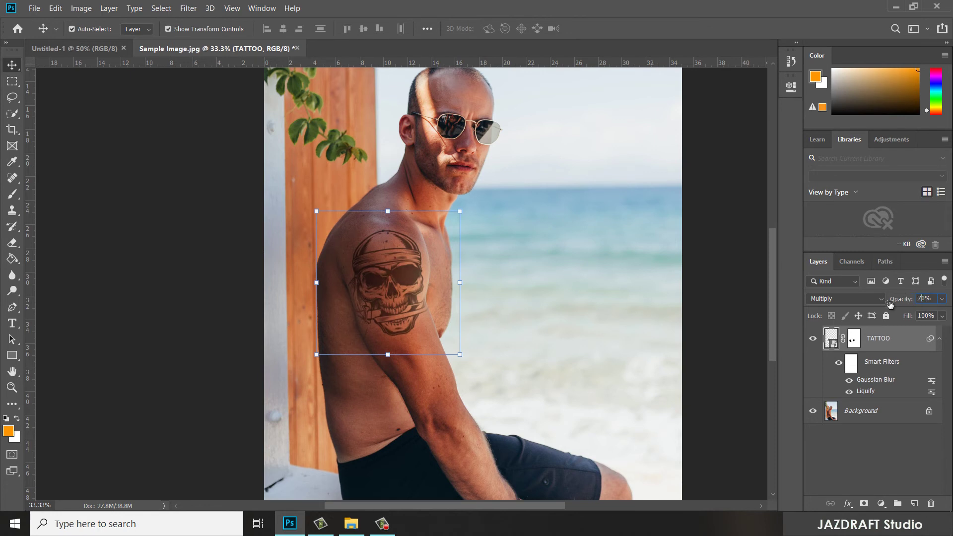
key(Return)
click(716, 287)
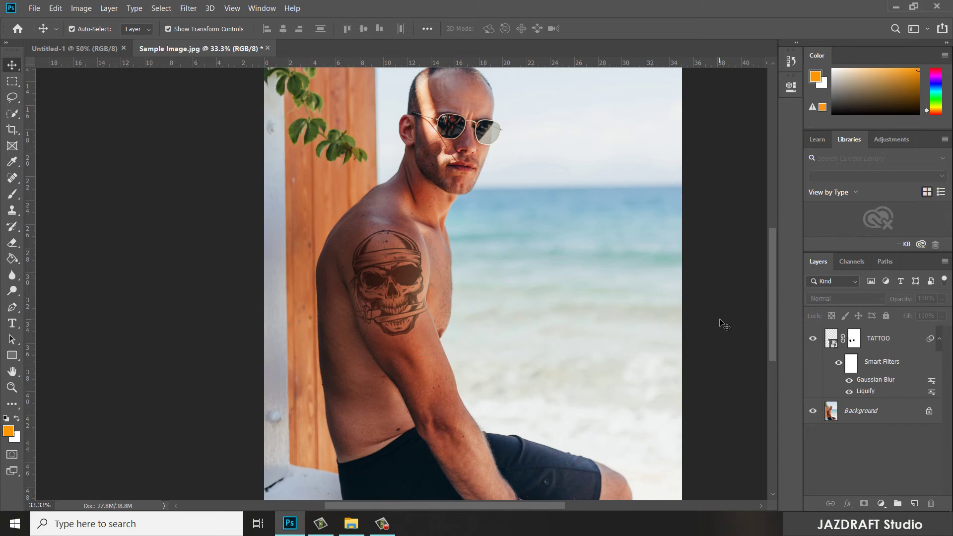
Zoom the canvas in to 100% on the tattoo.
key(ctrl+equal)
key(ctrl+equal)
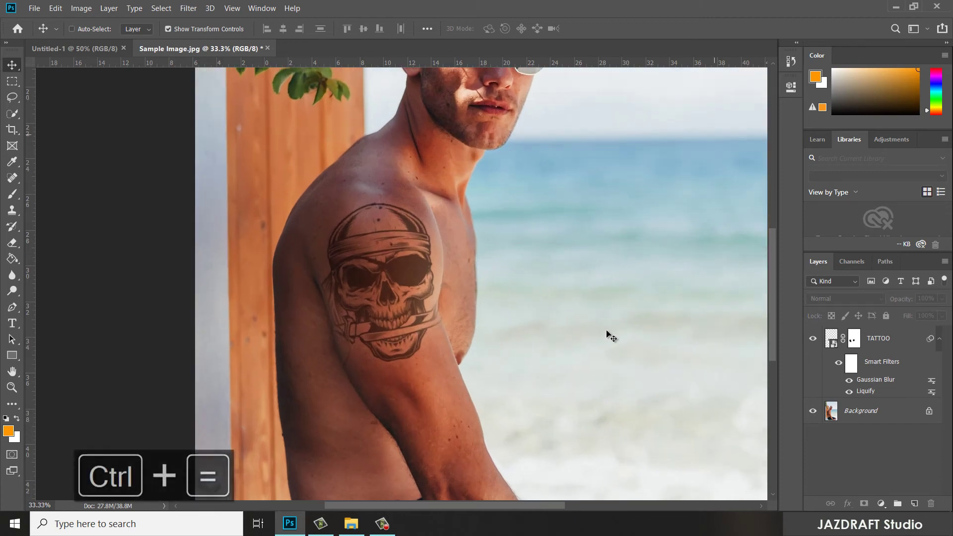
key(ctrl+equal)
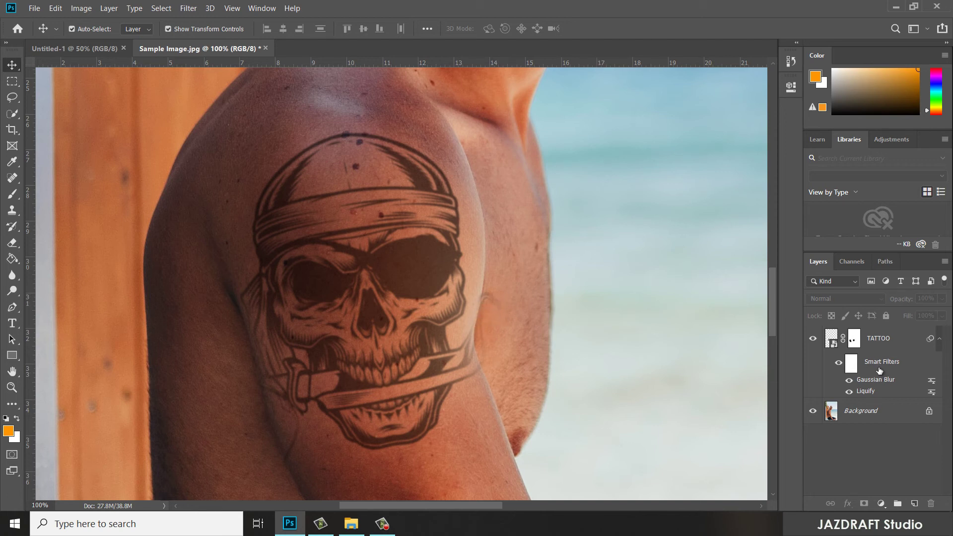
Target the TATTOO layer mask with a soft 300 px, 5%-hardness brush.
click(853, 341)
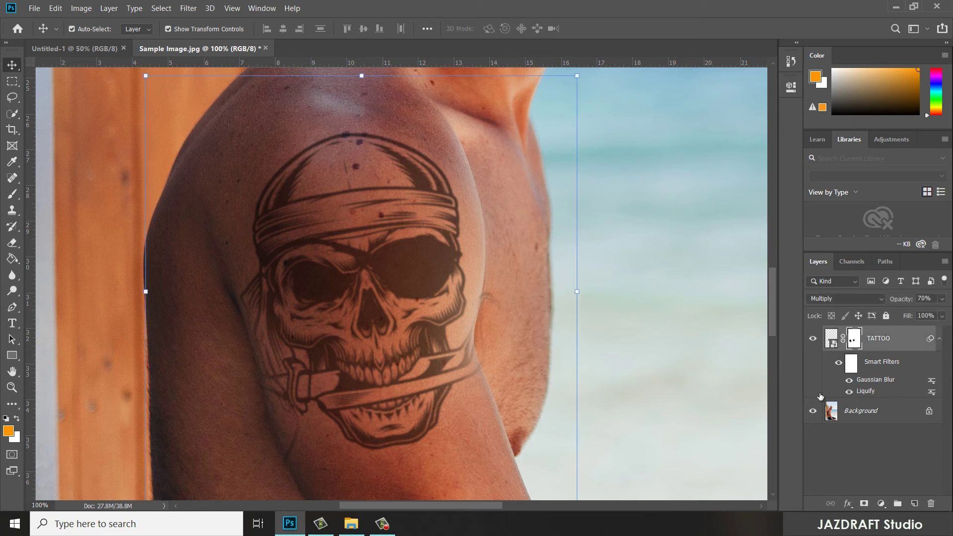
key(b)
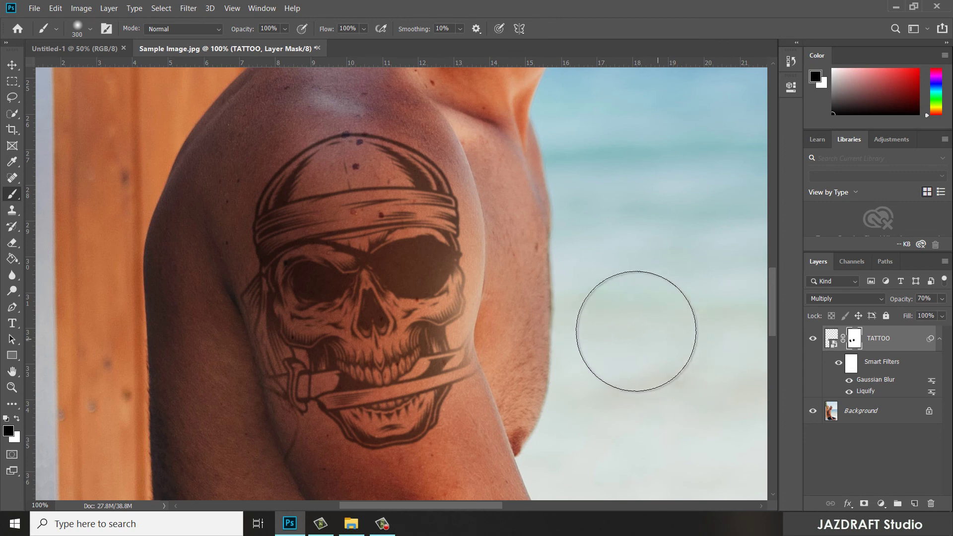
right_click(570, 285)
click(579, 61)
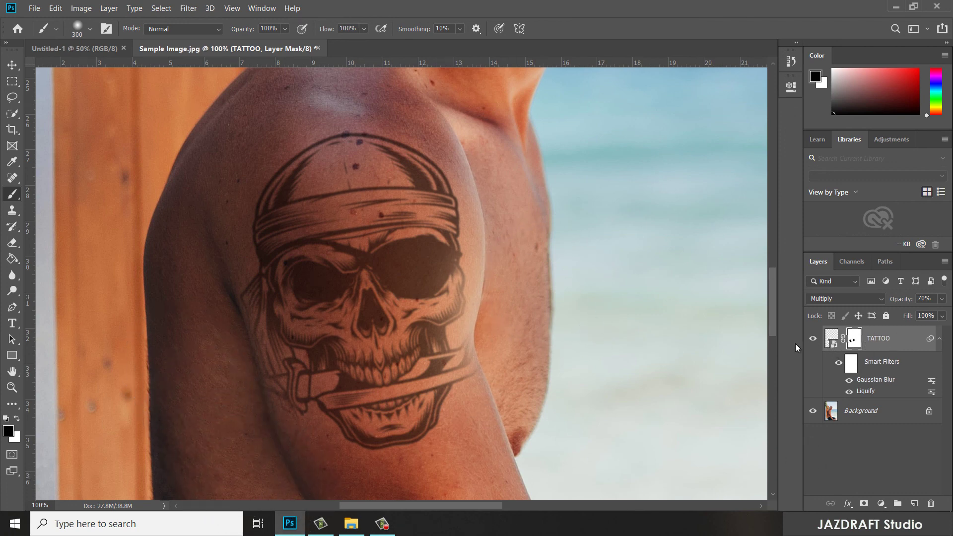
key(v)
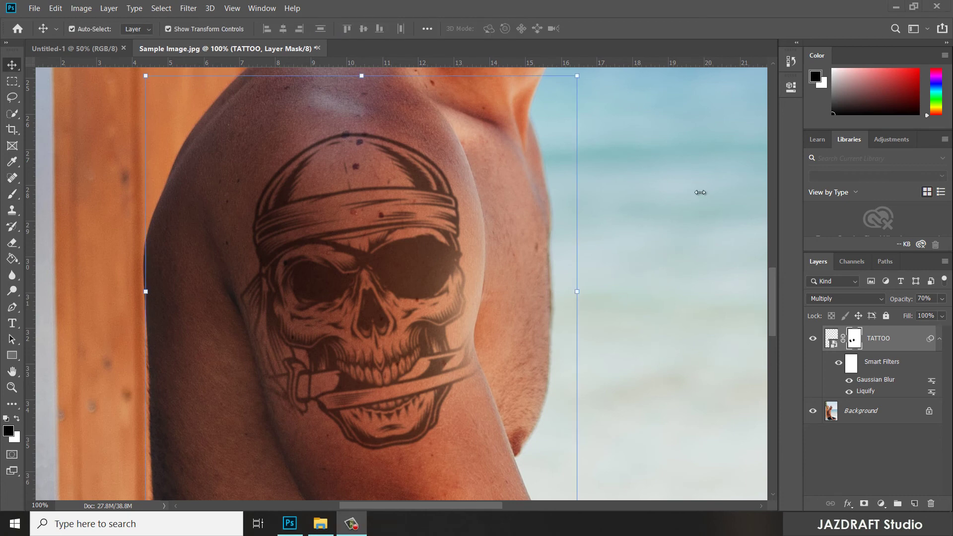
Save the image as a JPEG named 'Sample Image (edited)'.
click(34, 9)
click(51, 141)
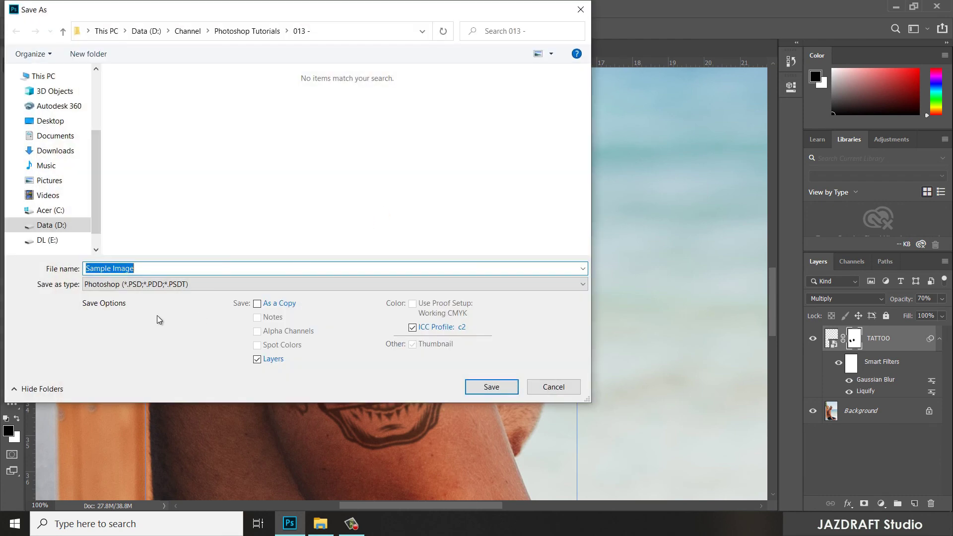
click(148, 284)
click(148, 284)
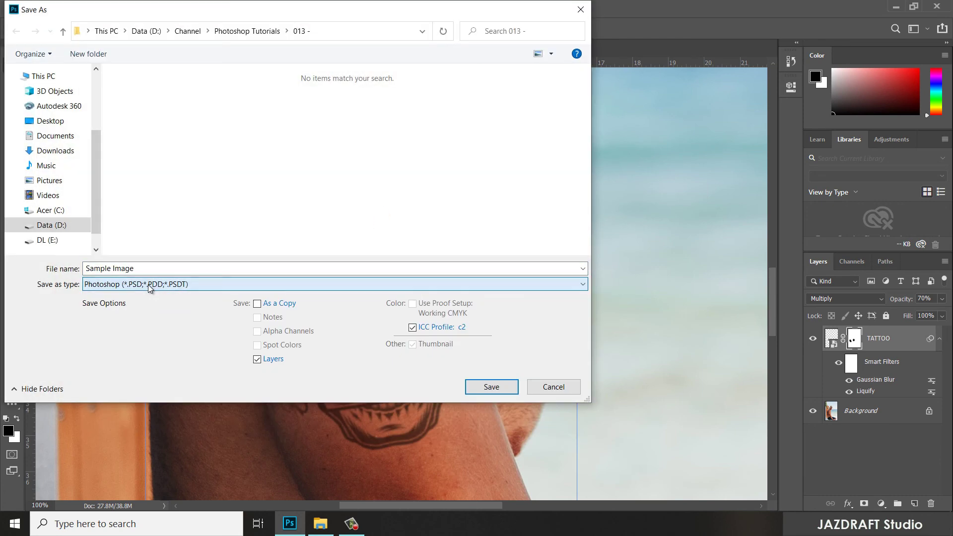
click(148, 284)
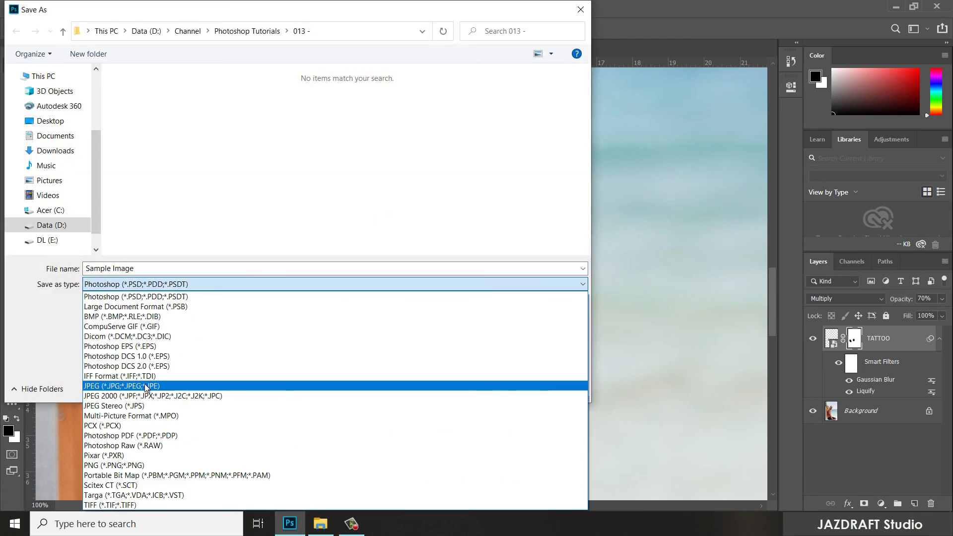
click(149, 386)
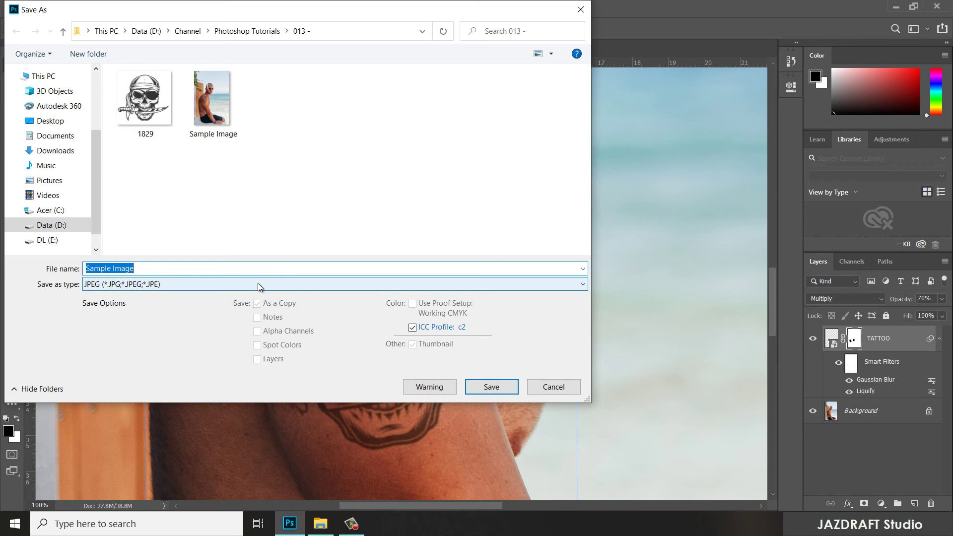
text((ed)
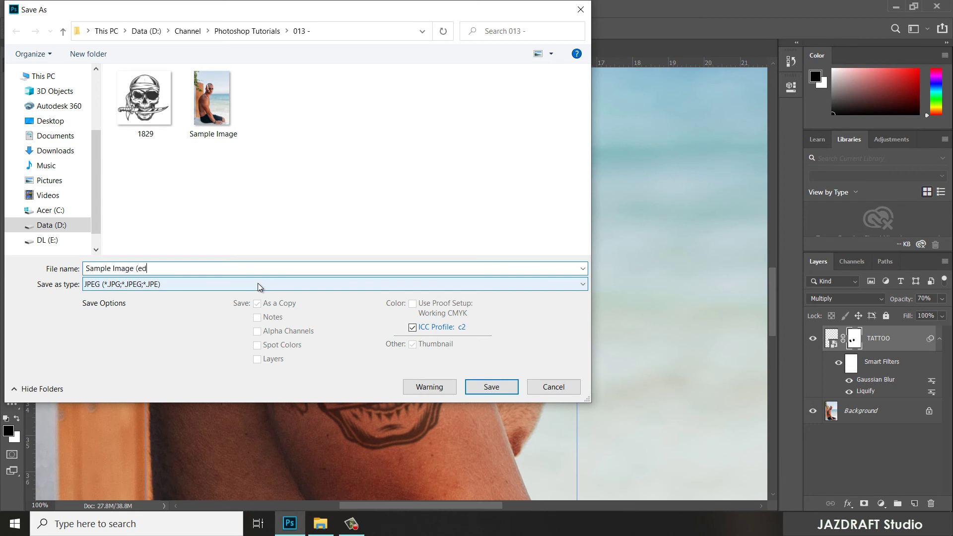
text(ited))
click(491, 386)
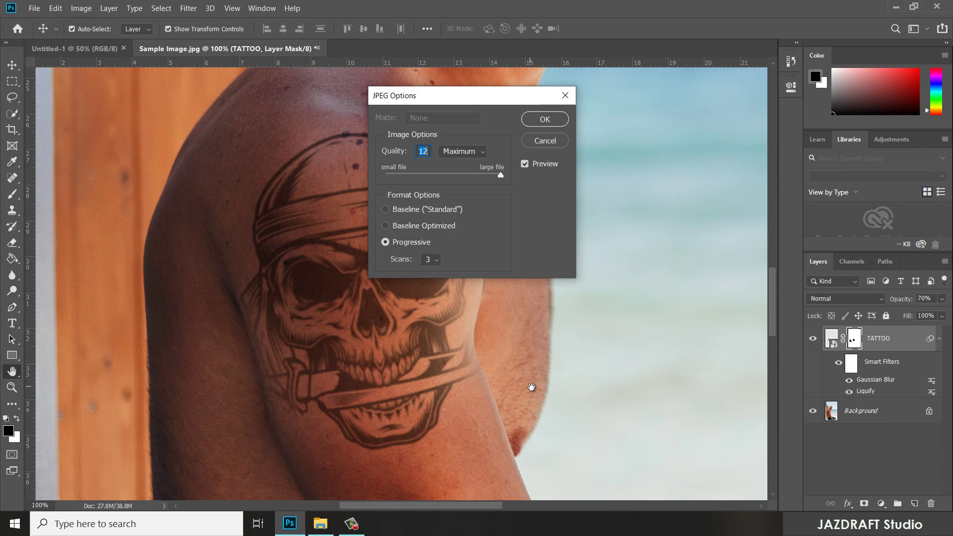
Choose Maximum quality and Baseline (Standard) in the JPEG options and confirm.
click(480, 150)
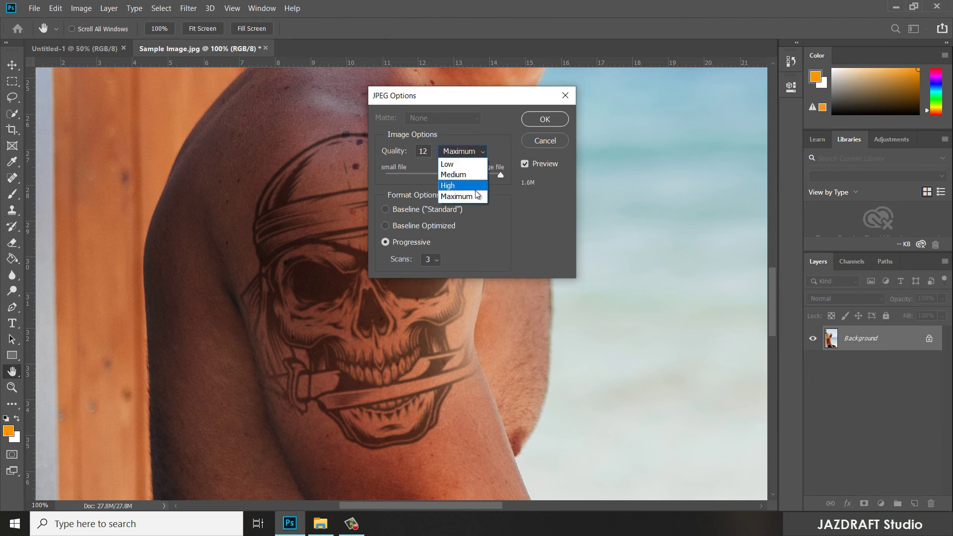
click(473, 198)
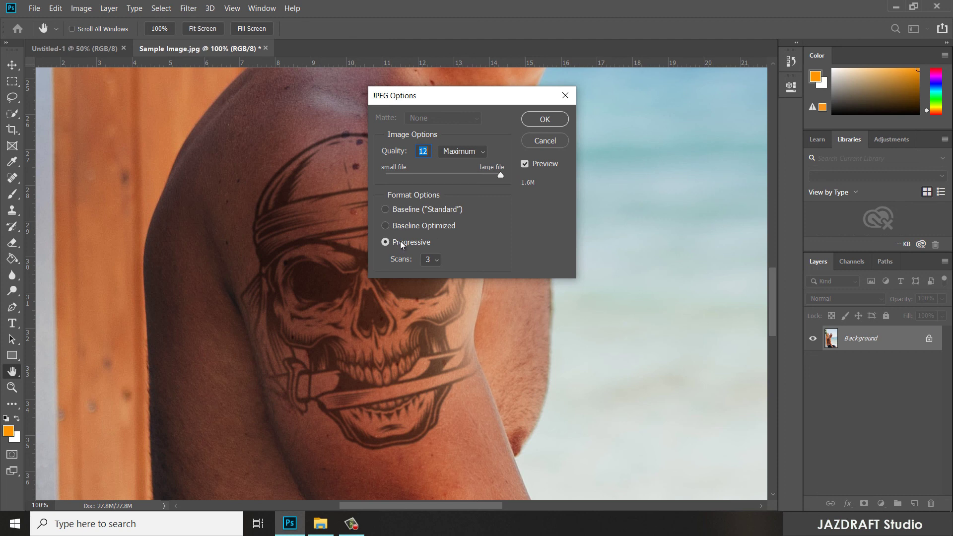
click(392, 209)
click(545, 120)
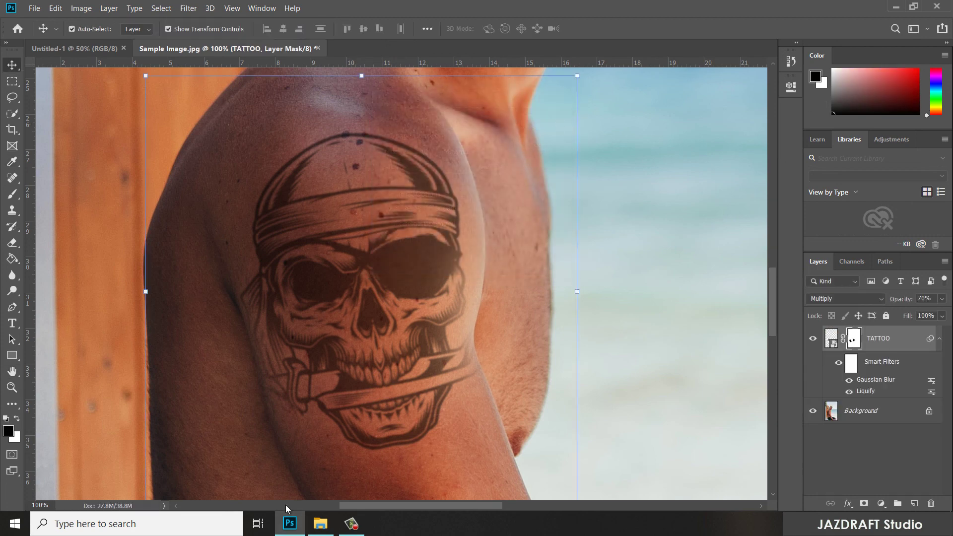
Refresh the 013 folder in File Explorer and open the original Sample Image.
click(321, 524)
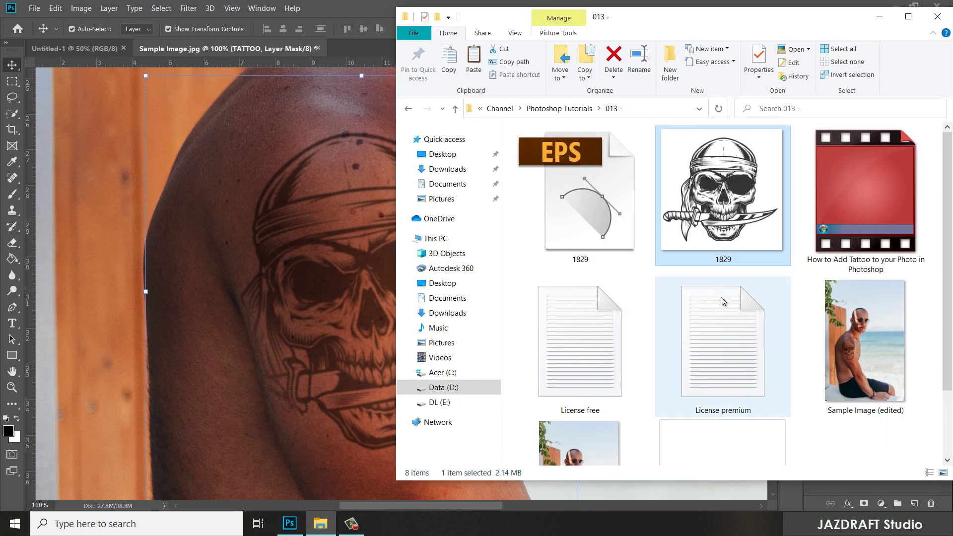
scroll(744, 318, down, 1)
right_click(811, 392)
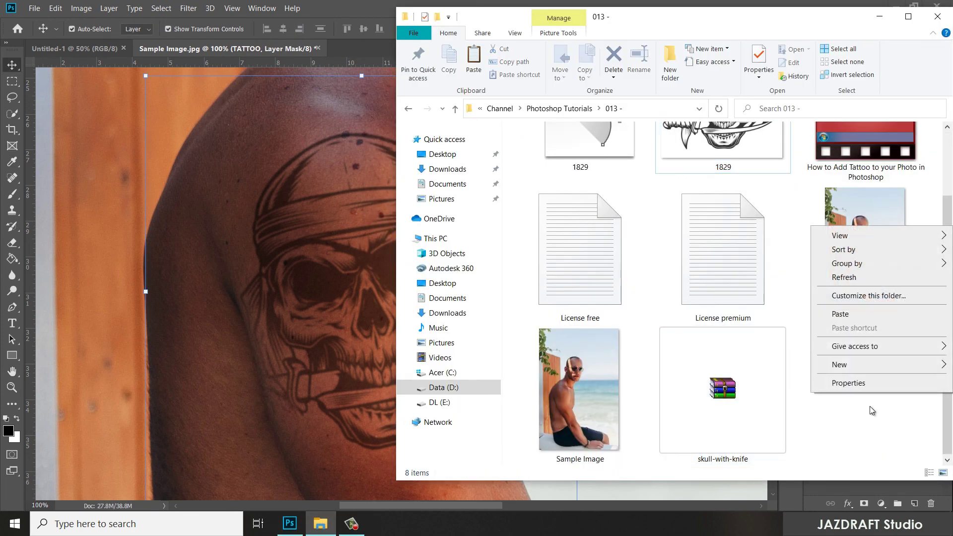
click(843, 277)
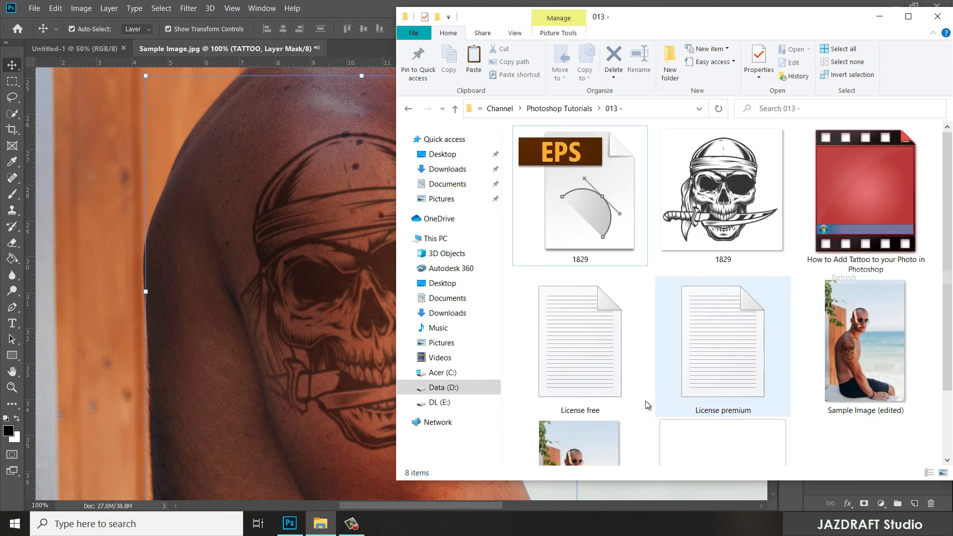
double_click(591, 445)
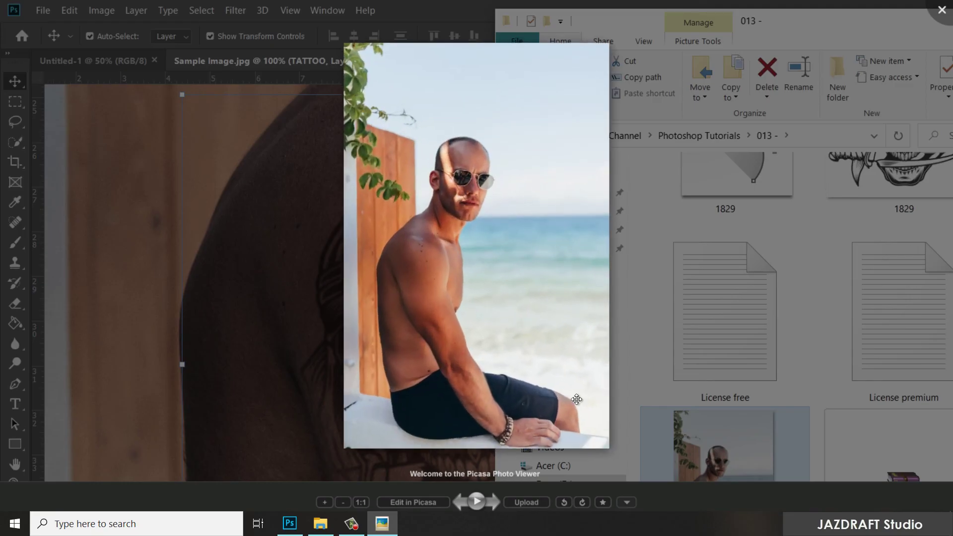
Advance to Sample Image (edited).jpg and zoom in on the pirate skull tattoo.
scroll(505, 333, up, 4)
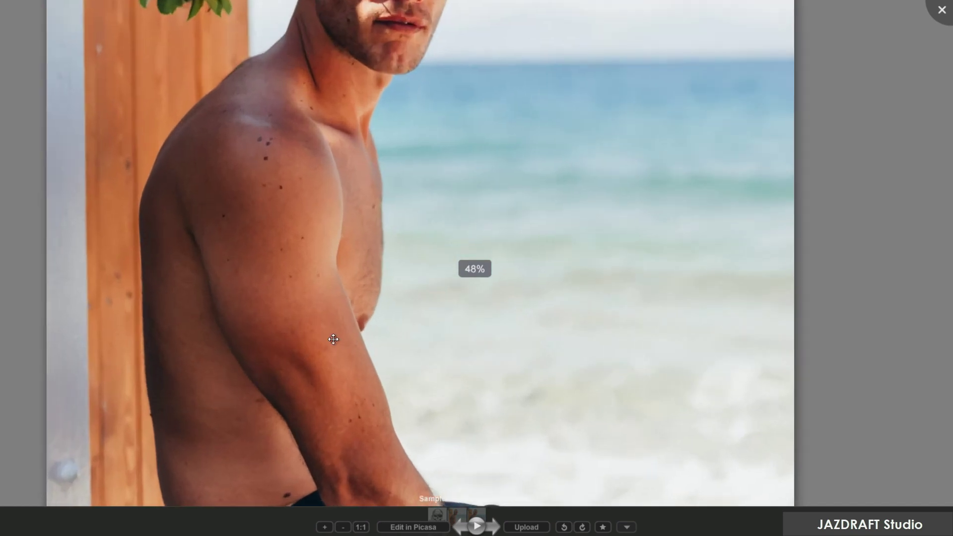
key(Right)
scroll(405, 323, up, 5)
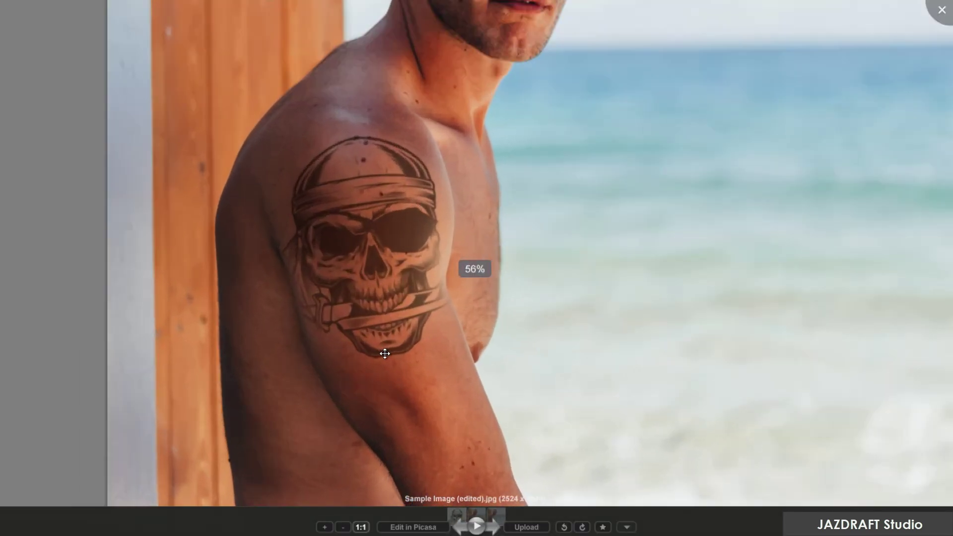
scroll(385, 351, down, 2)
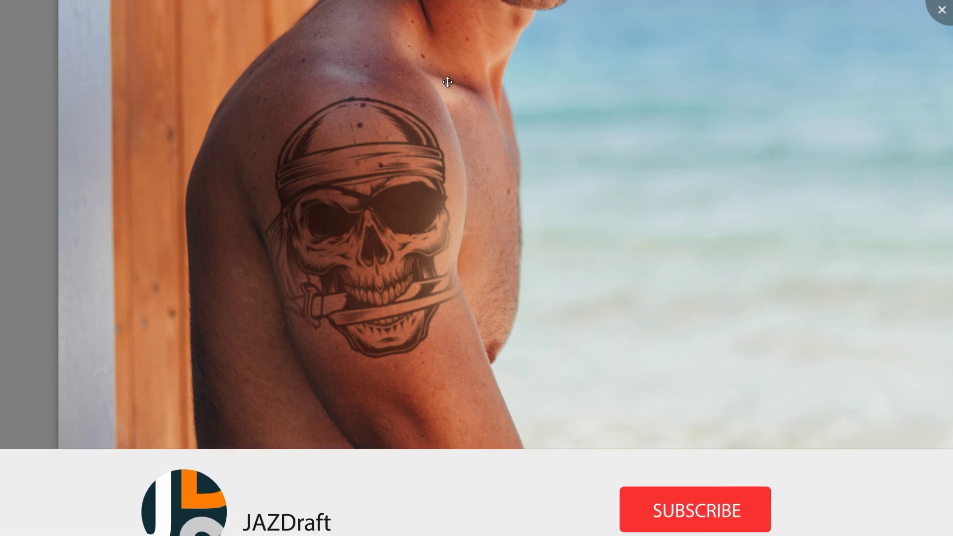
scroll(407, 263, up, 1)
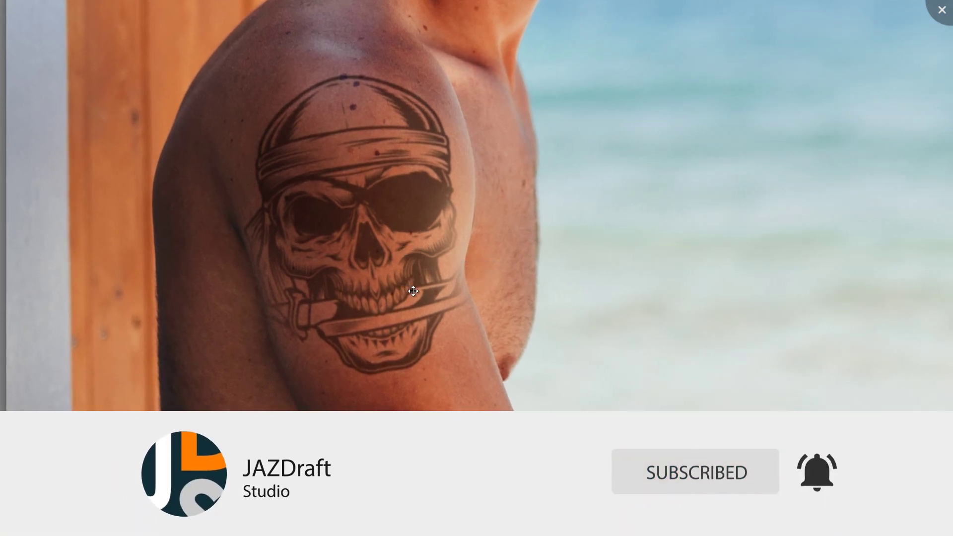
scroll(351, 251, up, 3)
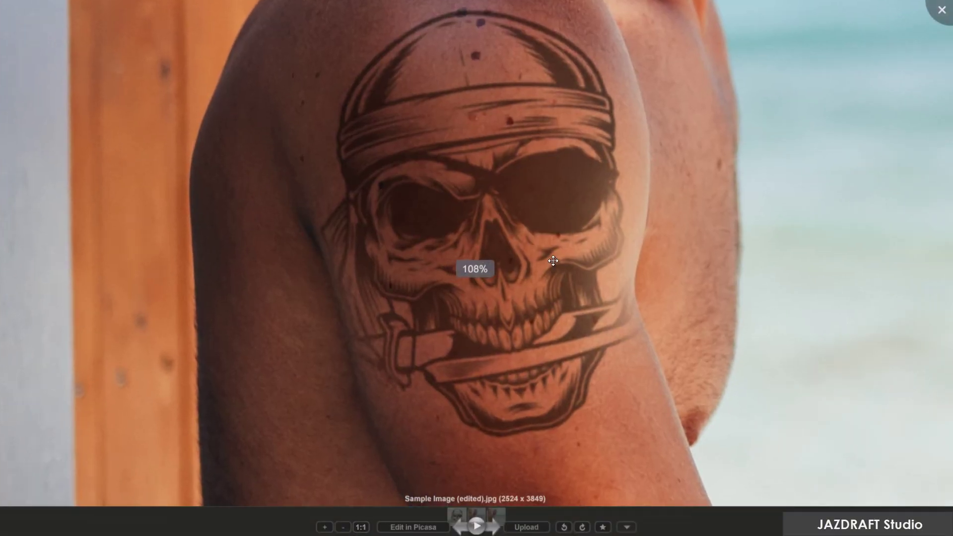